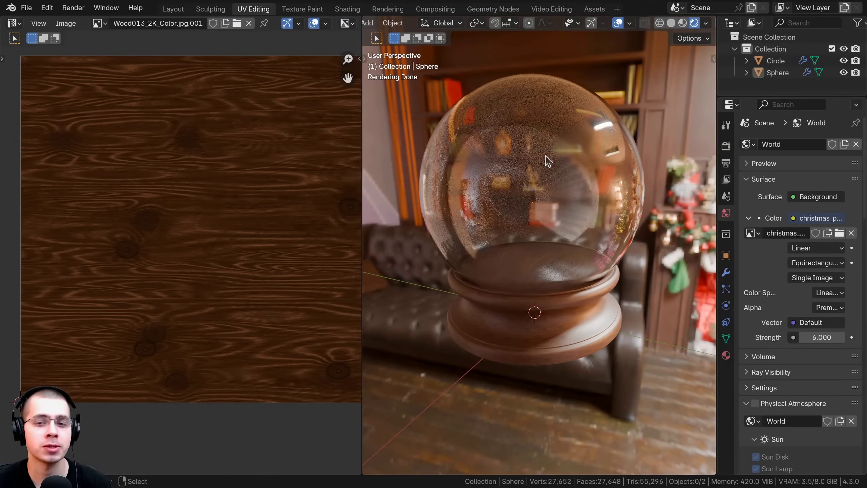
Hide the glass sphere and open the wooden base for mesh editing.
{"action": "left_click", "coordinate": [547, 163]}
{"action": "middle_click_drag", "start_coordinate": [559, 292], "coordinate": [555, 210]}
{"action": "key", "text": "h"}
{"action": "scroll", "coordinate": [557, 226], "scroll_direction": "up", "scroll_amount": 2}
{"action": "right_click", "coordinate": [559, 237]}
{"action": "middle_click_drag", "start_coordinate": [551, 249], "coordinate": [523, 266]}
{"action": "middle_click_drag", "start_coordinate": [529, 260], "coordinate": [536, 272]}
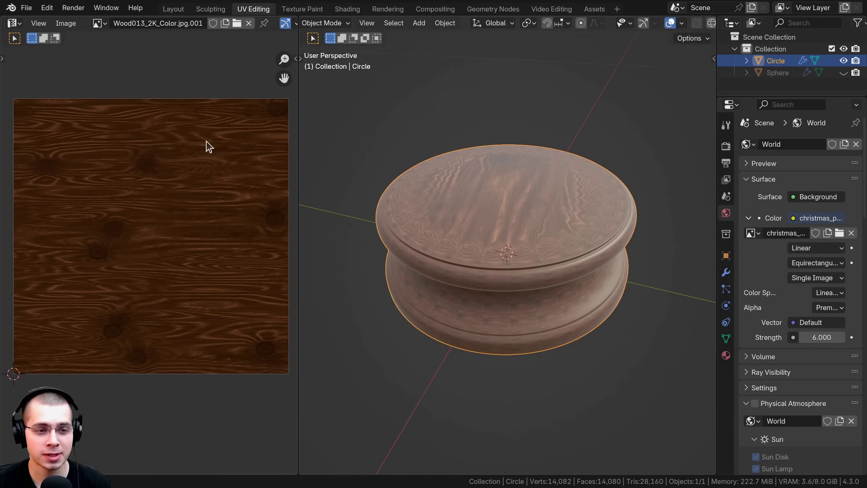
{"action": "middle_click_drag", "start_coordinate": [505, 239], "coordinate": [529, 245]}
{"action": "key", "text": "Tab"}
Select the edge loop around the base's top rim and bring up the UV mapping options.
{"action": "scroll", "coordinate": [525, 246], "scroll_direction": "up", "scroll_amount": 4}
{"action": "scroll", "coordinate": [512, 253], "scroll_direction": "down", "scroll_amount": 2}
{"action": "scroll", "coordinate": [434, 264], "scroll_direction": "down", "scroll_amount": 2}
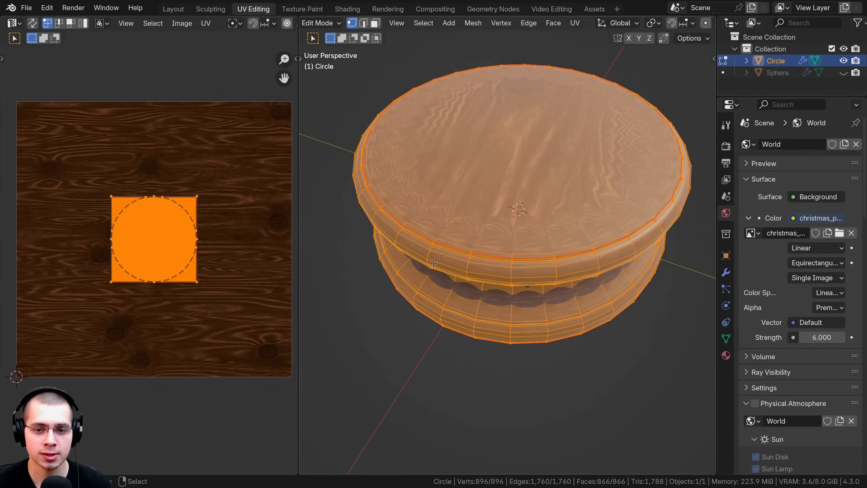
{"action": "scroll", "coordinate": [433, 263], "scroll_direction": "down", "scroll_amount": 1}
{"action": "key", "text": "KP_5"}
{"action": "scroll", "coordinate": [468, 266], "scroll_direction": "up", "scroll_amount": 4}
{"action": "middle_click_drag", "start_coordinate": [468, 266], "coordinate": [472, 222]}
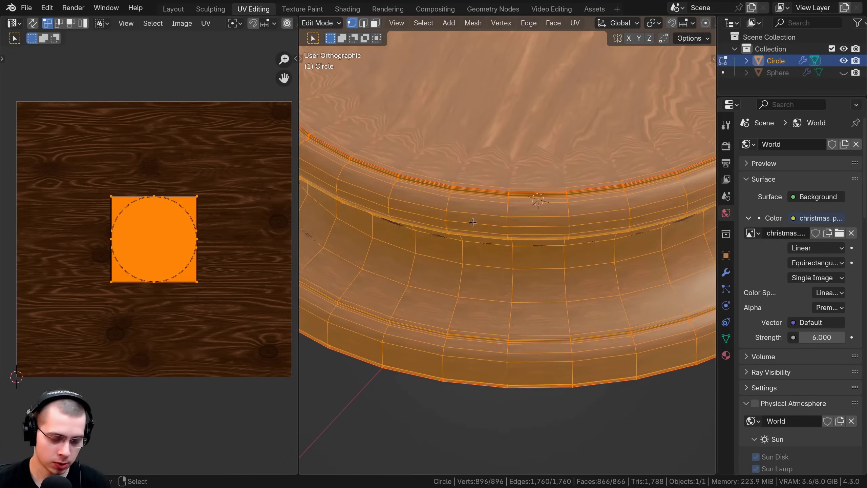
{"action": "left_click", "coordinate": [467, 182], "text": "alt"}
{"action": "middle_click_drag", "start_coordinate": [502, 169], "coordinate": [509, 197], "text": "shift"}
{"action": "key", "text": "u"}
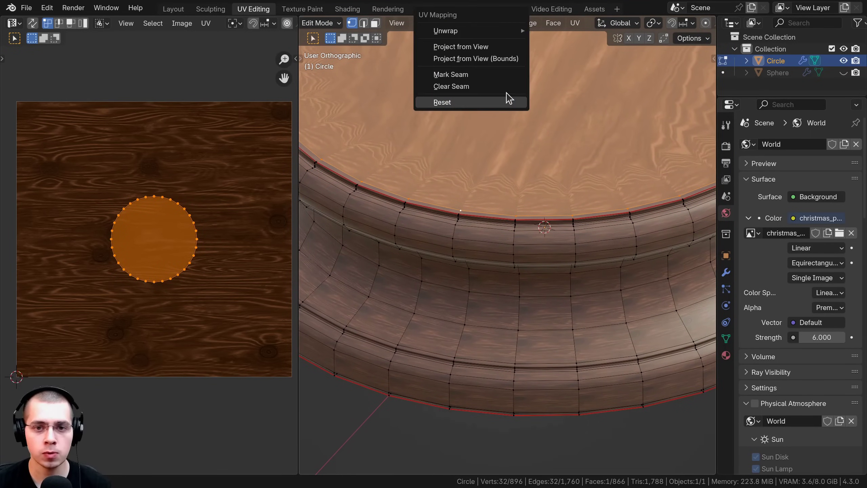
Add the base's bottom rim edge loop to the selection and examine the vertical seam along the side.
{"action": "scroll", "coordinate": [478, 250], "scroll_direction": "down", "scroll_amount": 2}
{"action": "scroll", "coordinate": [478, 250], "scroll_direction": "up", "scroll_amount": 2}
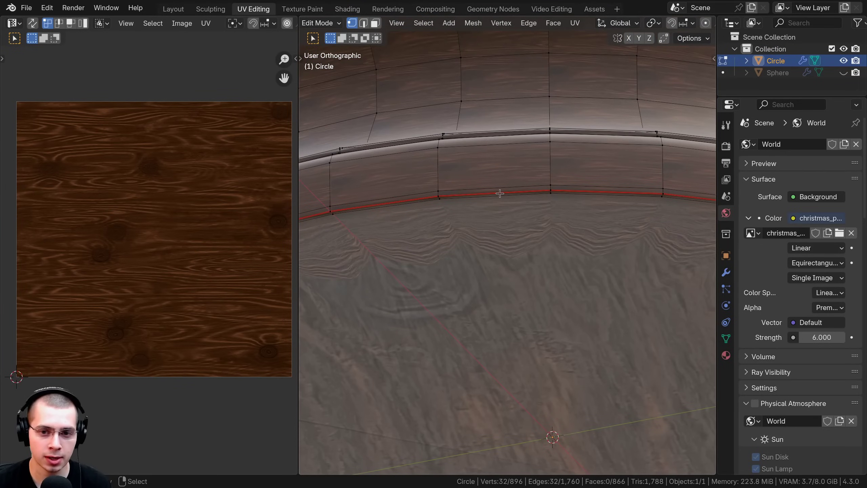
{"action": "left_click", "coordinate": [500, 193], "text": "alt+shift"}
{"action": "scroll", "coordinate": [499, 193], "scroll_direction": "down", "scroll_amount": 5}
{"action": "middle_click_drag", "start_coordinate": [500, 193], "coordinate": [426, 314]}
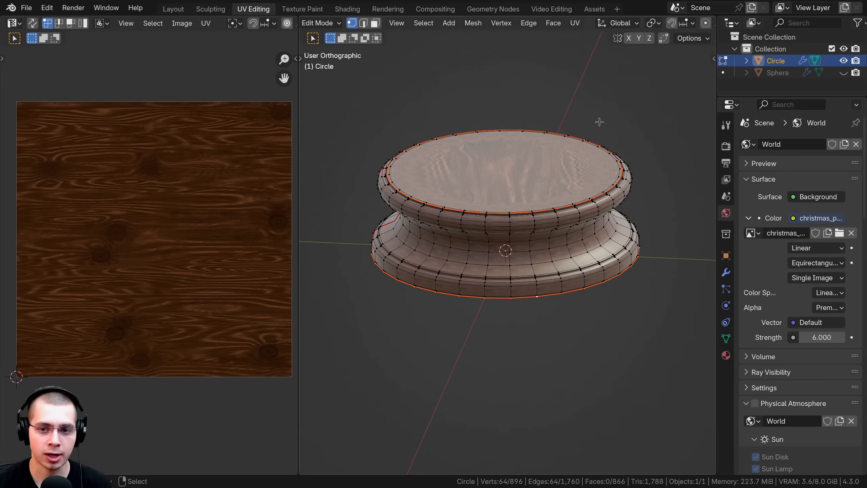
{"action": "middle_click_drag", "start_coordinate": [443, 192], "coordinate": [427, 144]}
{"action": "middle_click_drag", "start_coordinate": [457, 261], "coordinate": [515, 272]}
{"action": "middle_click_drag", "start_coordinate": [448, 275], "coordinate": [502, 316], "text": "shift"}
{"action": "scroll", "coordinate": [502, 317], "scroll_direction": "up", "scroll_amount": 1}
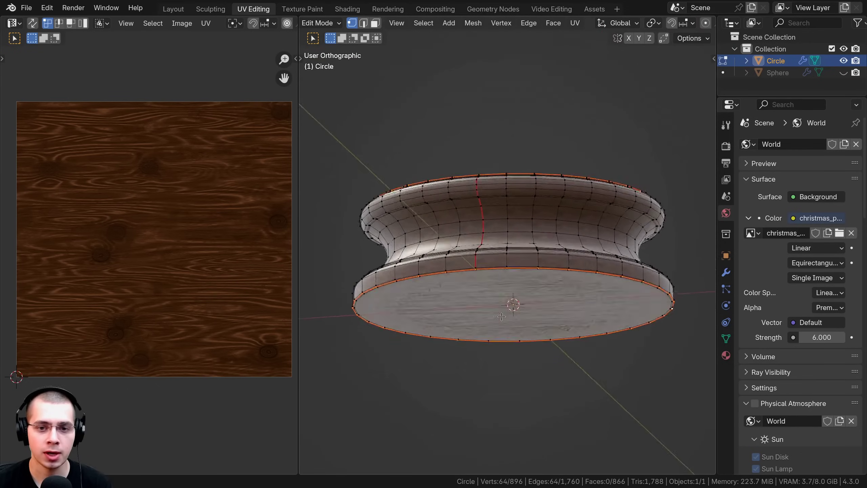
{"action": "scroll", "coordinate": [484, 207], "scroll_direction": "up", "scroll_amount": 5}
{"action": "scroll", "coordinate": [504, 221], "scroll_direction": "down", "scroll_amount": 4}
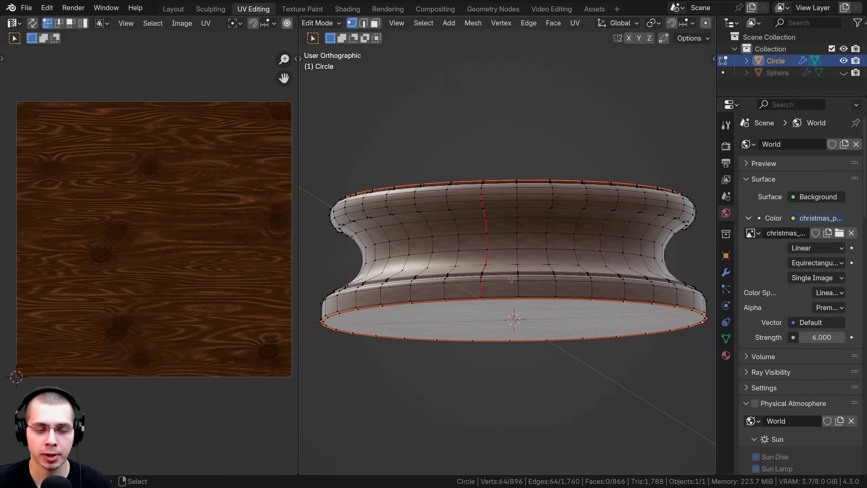
Clear the edge selection, select the entire base mesh, and bring up its unwrap methods.
{"action": "middle_click_drag", "start_coordinate": [512, 279], "coordinate": [496, 297]}
{"action": "key", "text": "a"}
{"action": "key", "text": "alt+a"}
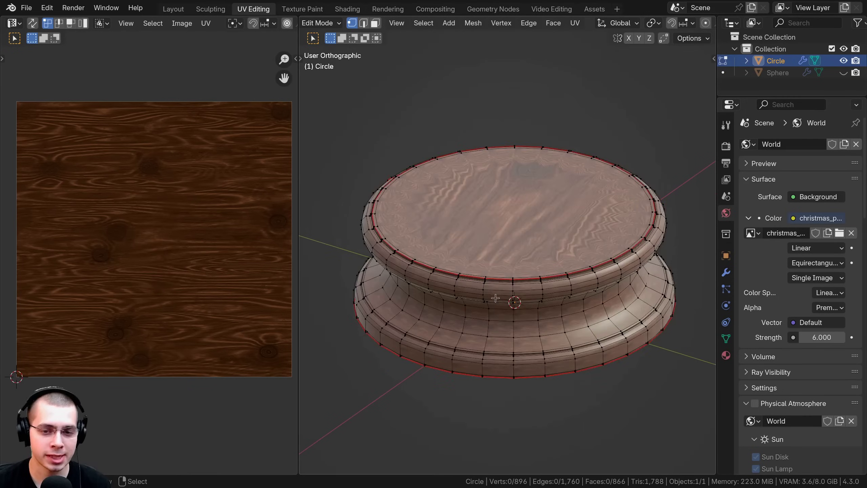
{"action": "key", "text": "a"}
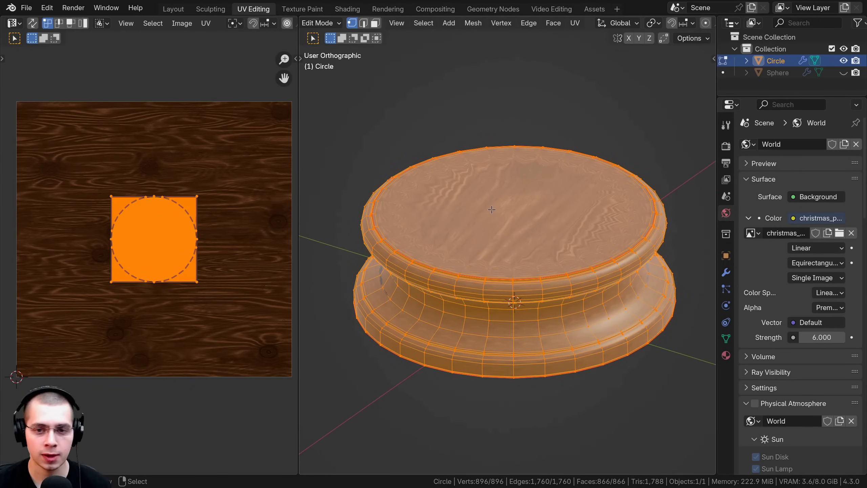
{"action": "key", "text": "u"}
{"action": "mouse_move", "coordinate": [425, 140]}
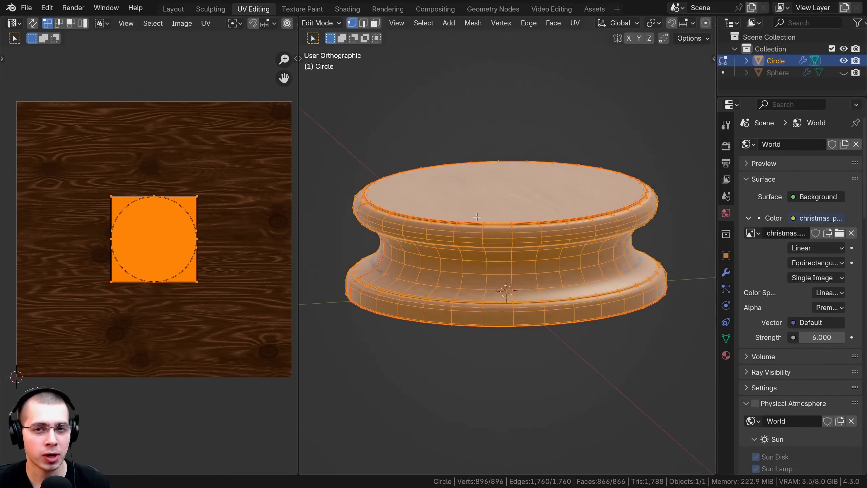
Unwrap the whole base with the Angle Based method.
{"action": "middle_click_drag", "start_coordinate": [477, 217], "coordinate": [449, 152]}
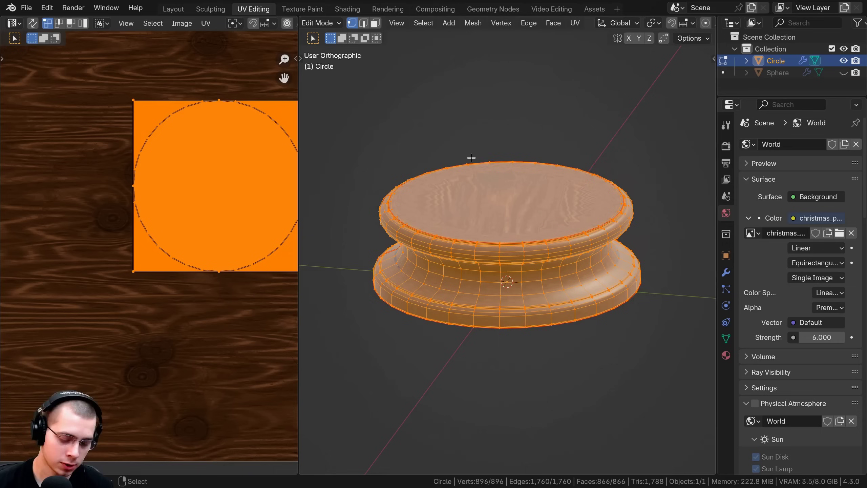
{"action": "scroll", "coordinate": [471, 158], "scroll_direction": "up", "scroll_amount": 1}
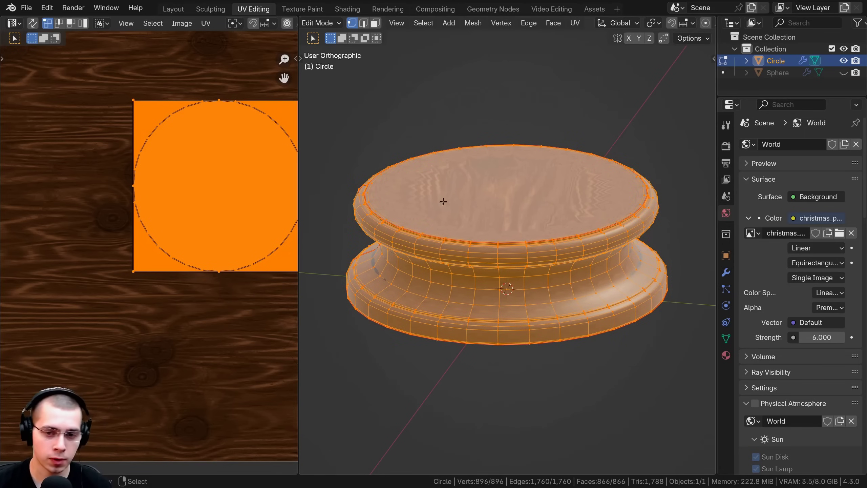
{"action": "key", "text": "u"}
{"action": "mouse_move", "coordinate": [445, 133]}
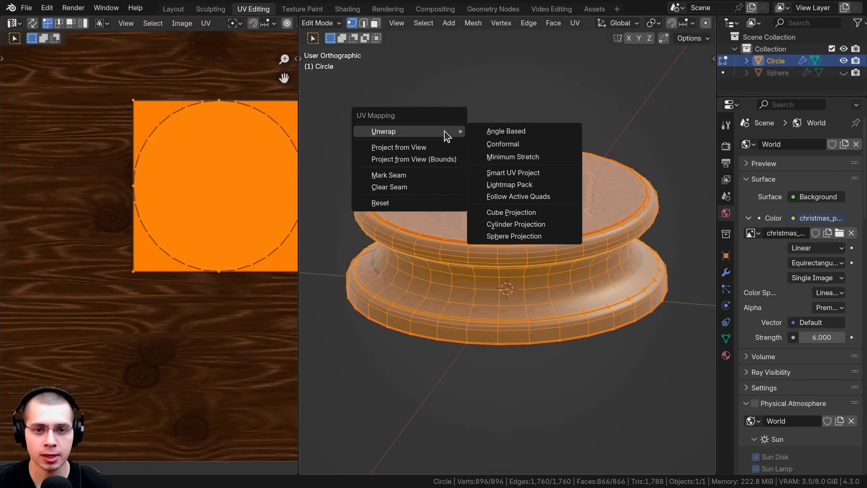
{"action": "left_click", "coordinate": [520, 136]}
Examine the unwrapped side strip and circular islands, and the wood grain they give on the base.
{"action": "scroll", "coordinate": [159, 199], "scroll_direction": "down", "scroll_amount": 2}
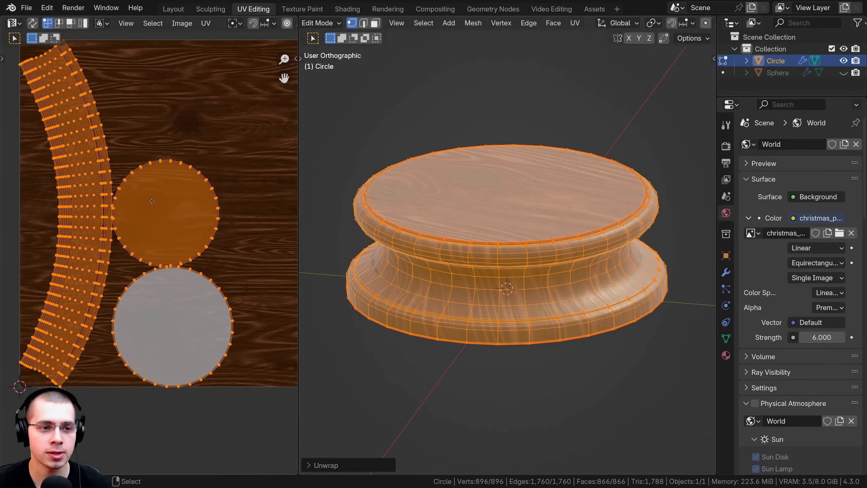
{"action": "scroll", "coordinate": [134, 167], "scroll_direction": "up", "scroll_amount": 3}
{"action": "middle_click_drag", "start_coordinate": [137, 138], "coordinate": [163, 157]}
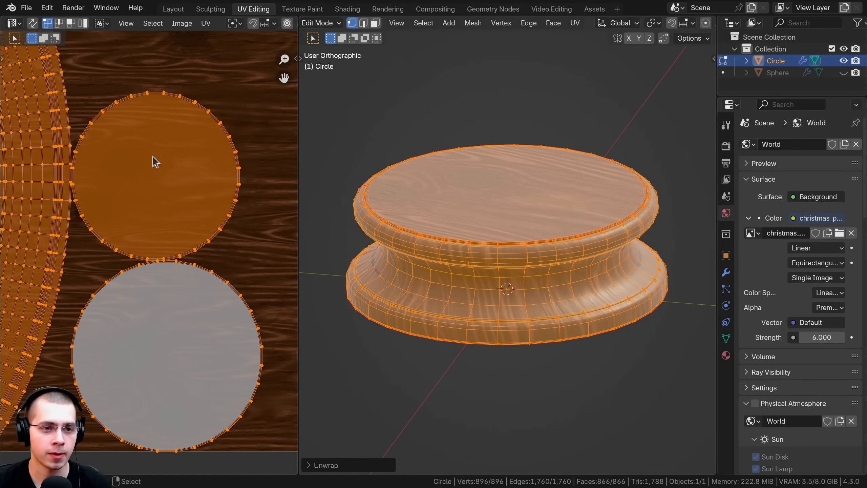
{"action": "scroll", "coordinate": [377, 228], "scroll_direction": "up", "scroll_amount": 2}
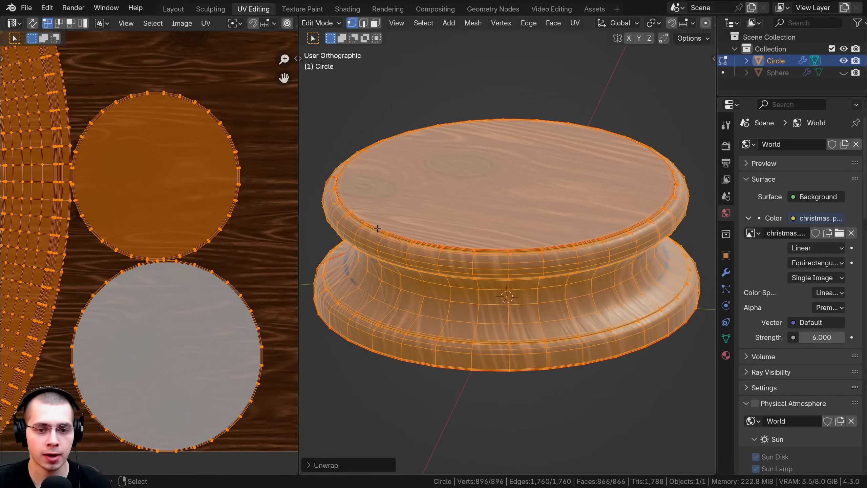
{"action": "scroll", "coordinate": [622, 207], "scroll_direction": "down", "scroll_amount": 2}
{"action": "middle_click_drag", "start_coordinate": [622, 208], "coordinate": [611, 193]}
{"action": "scroll", "coordinate": [118, 254], "scroll_direction": "down", "scroll_amount": 2}
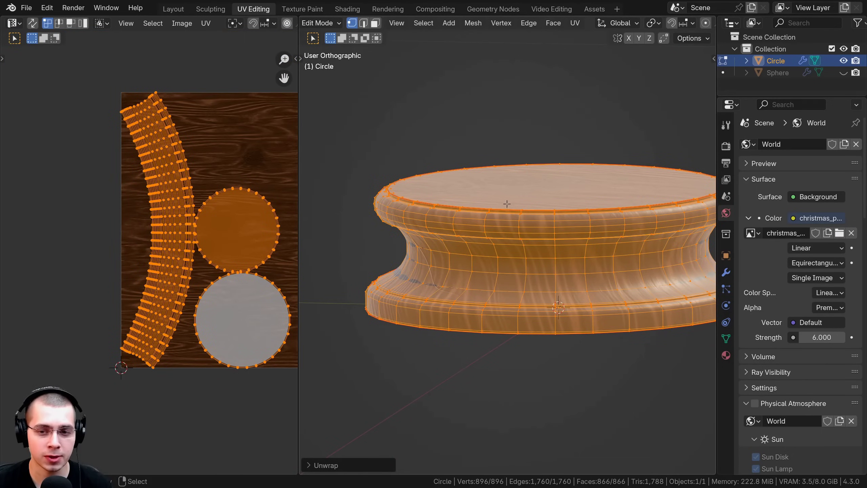
Enlarge all UV islands, rotate them 90° so the side strip runs horizontally, and reposition them over the wood texture.
{"action": "scroll", "coordinate": [209, 251], "scroll_direction": "down", "scroll_amount": 2}
{"action": "key", "text": "s"}
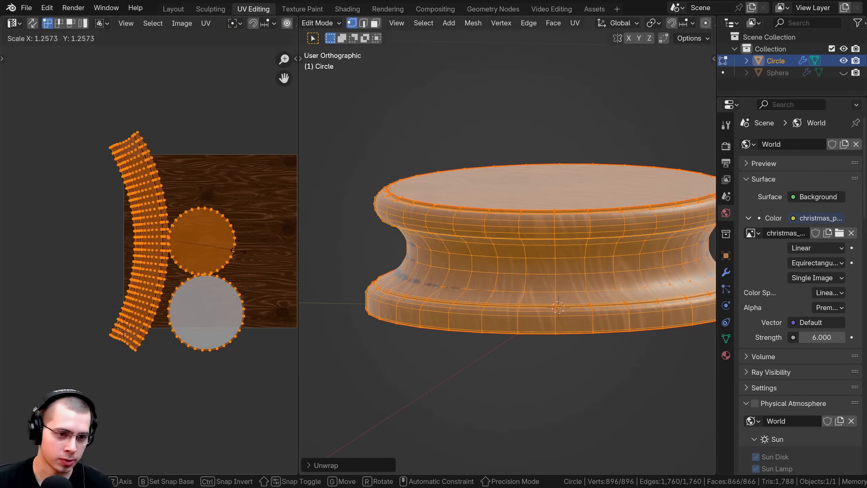
{"action": "key", "text": "r"}
{"action": "left_click", "coordinate": [167, 333]}
{"action": "key", "text": "g"}
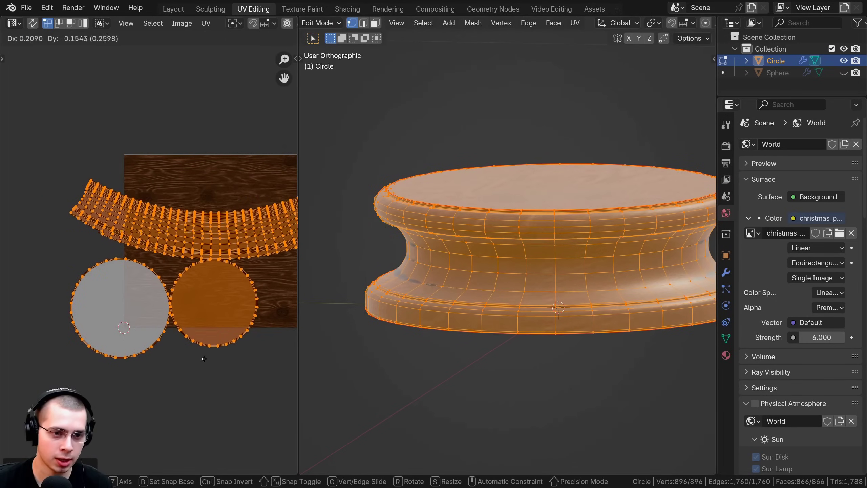
{"action": "left_click", "coordinate": [206, 369]}
{"action": "middle_click_drag", "start_coordinate": [209, 274], "coordinate": [159, 273], "text": "shift"}
{"action": "scroll", "coordinate": [223, 232], "scroll_direction": "up", "scroll_amount": 3}
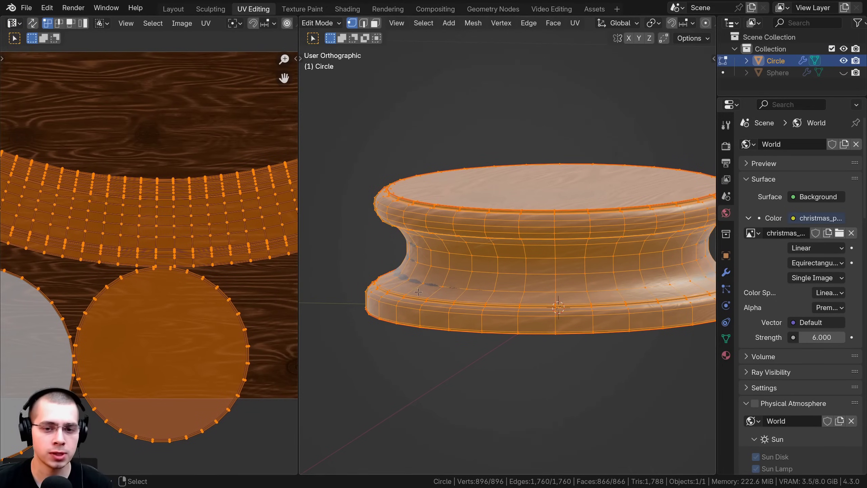
Return to Object Mode and examine the wood grain around the side of the base.
{"action": "key", "text": "Tab"}
{"action": "scroll", "coordinate": [547, 259], "scroll_direction": "up", "scroll_amount": 4}
{"action": "middle_click_drag", "start_coordinate": [609, 213], "coordinate": [600, 205], "text": "shift"}
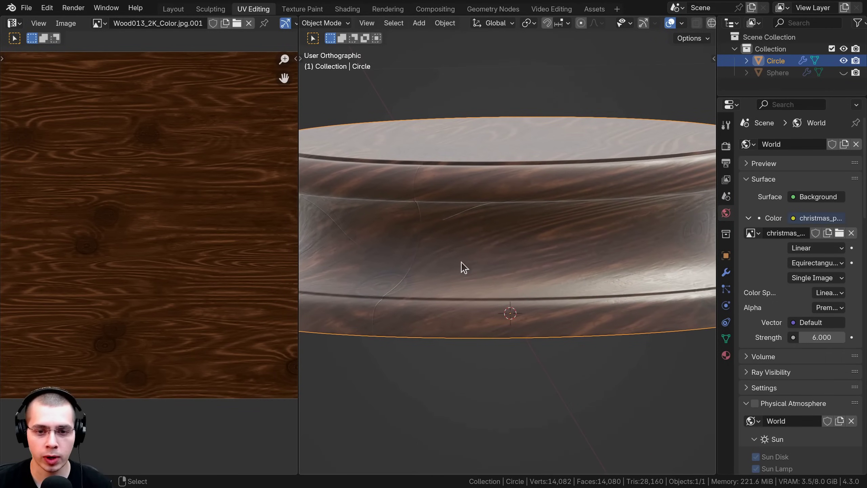
{"action": "scroll", "coordinate": [543, 214], "scroll_direction": "down", "scroll_amount": 4}
{"action": "middle_click_drag", "start_coordinate": [422, 275], "coordinate": [474, 273]}
{"action": "scroll", "coordinate": [596, 225], "scroll_direction": "up", "scroll_amount": 3}
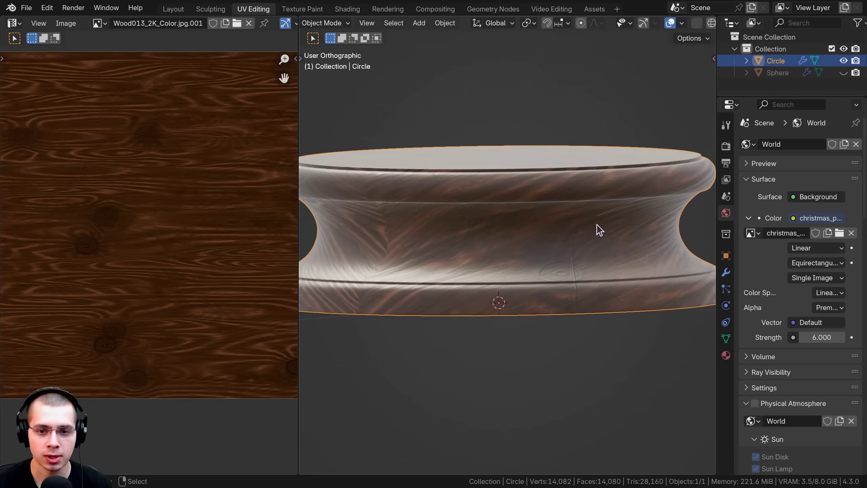
{"action": "scroll", "coordinate": [420, 267], "scroll_direction": "down", "scroll_amount": 4}
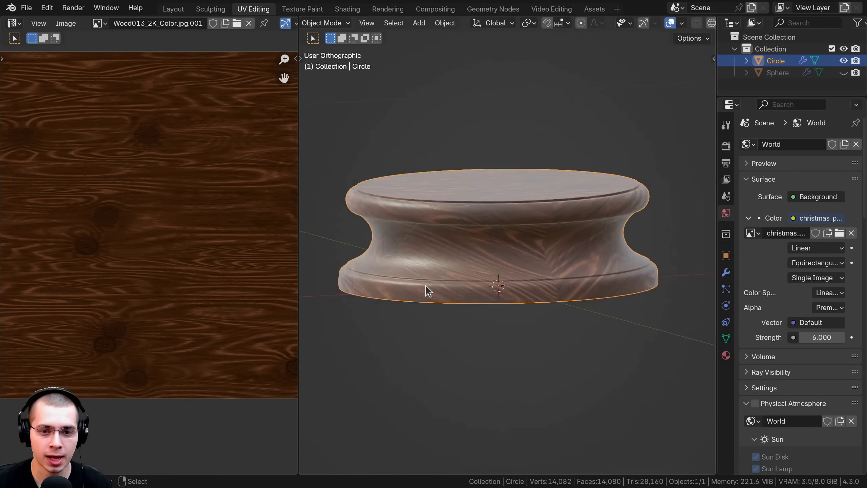
Reopen the base in Edit Mode and unwrap the whole mesh with the Conformal method.
{"action": "key", "text": "Tab"}
{"action": "middle_click_drag", "start_coordinate": [523, 268], "coordinate": [511, 226]}
{"action": "scroll", "coordinate": [511, 227], "scroll_direction": "up", "scroll_amount": 3}
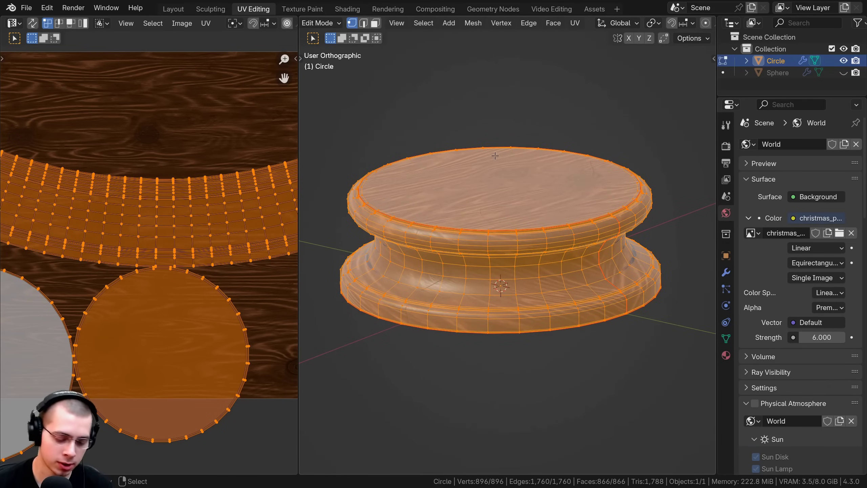
{"action": "scroll", "coordinate": [495, 155], "scroll_direction": "up", "scroll_amount": 1}
{"action": "key", "text": "u"}
{"action": "mouse_move", "coordinate": [494, 159]}
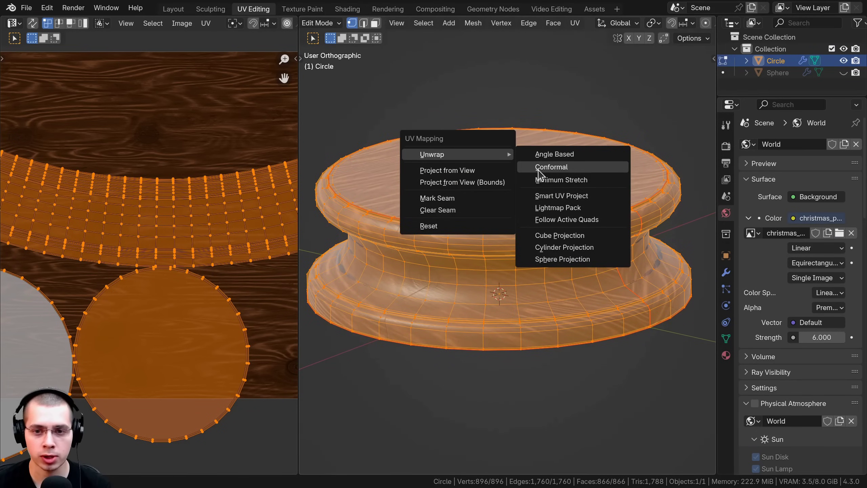
{"action": "left_click", "coordinate": [566, 173]}
{"action": "scroll", "coordinate": [205, 233], "scroll_direction": "down", "scroll_amount": 6}
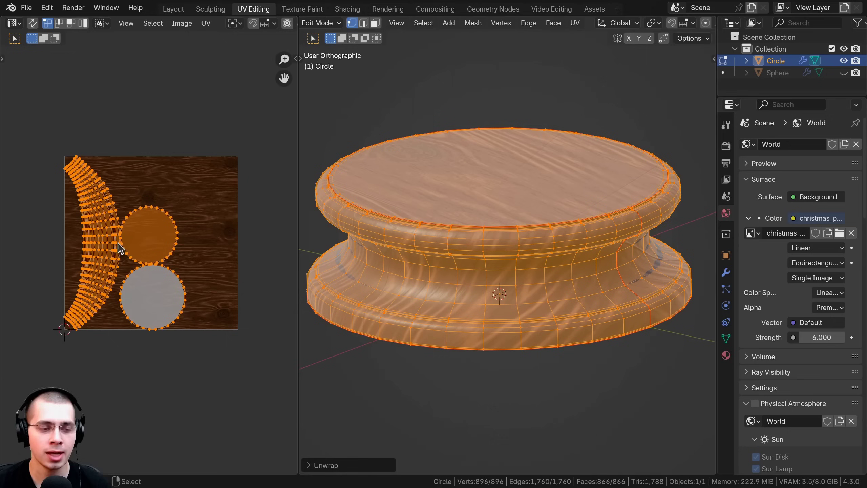
{"action": "scroll", "coordinate": [205, 233], "scroll_direction": "up", "scroll_amount": 2}
{"action": "scroll", "coordinate": [168, 242], "scroll_direction": "up", "scroll_amount": 1}
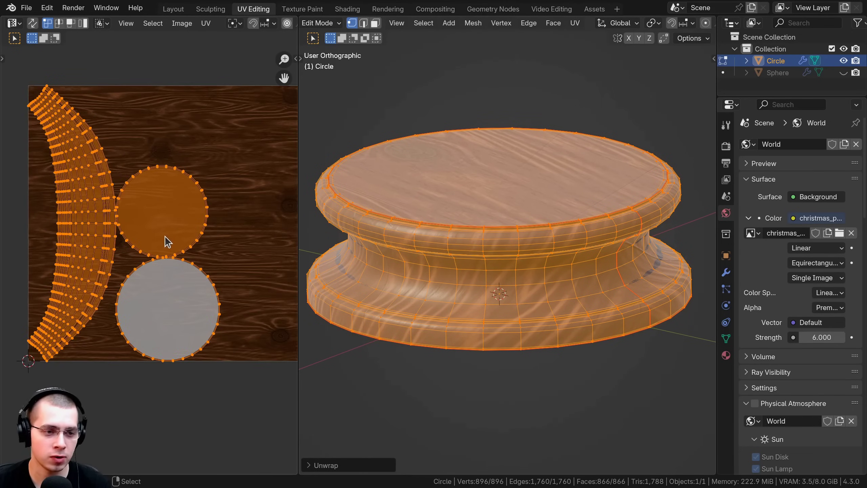
Scale up the Conformal UV islands, rotate them 90°, and move them over the wood texture.
{"action": "scroll", "coordinate": [164, 237], "scroll_direction": "down", "scroll_amount": 1}
{"action": "key", "text": "s"}
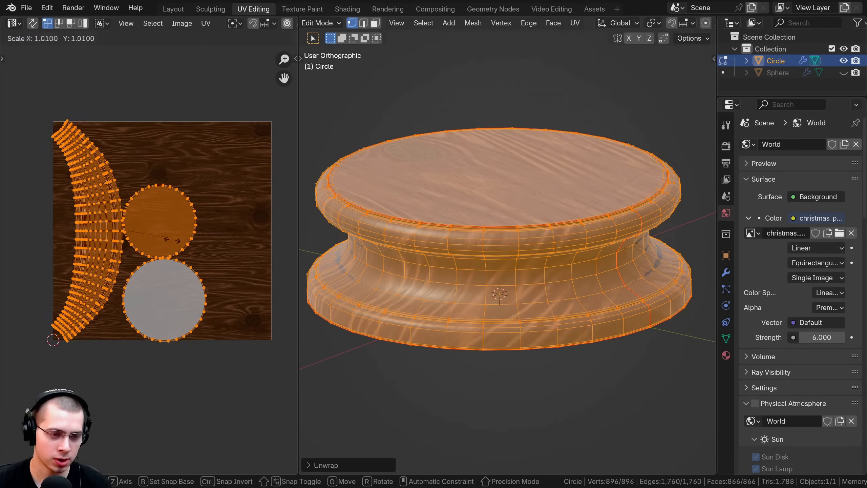
{"action": "left_click", "coordinate": [196, 255]}
{"action": "type", "text": "r90"}
{"action": "key", "text": "Return"}
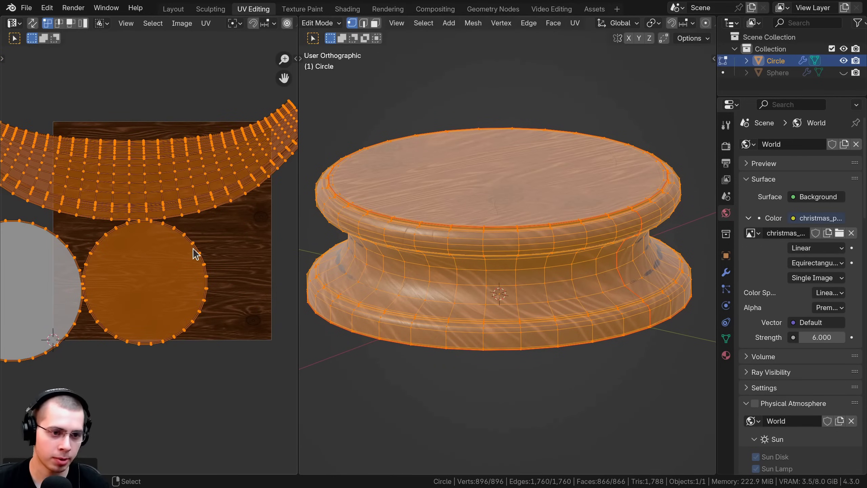
{"action": "scroll", "coordinate": [166, 215], "scroll_direction": "down", "scroll_amount": 1}
{"action": "key", "text": "g"}
{"action": "left_click", "coordinate": [203, 264]}
{"action": "scroll", "coordinate": [194, 320], "scroll_direction": "up", "scroll_amount": 3}
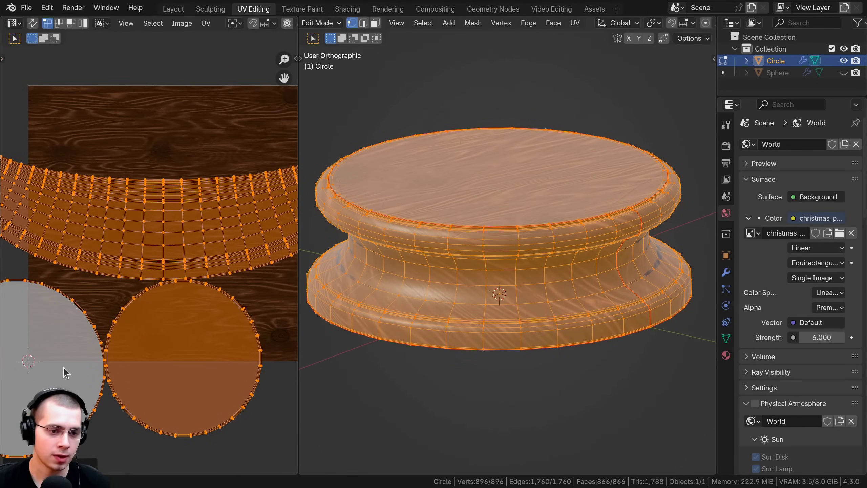
{"action": "scroll", "coordinate": [139, 246], "scroll_direction": "up", "scroll_amount": 2}
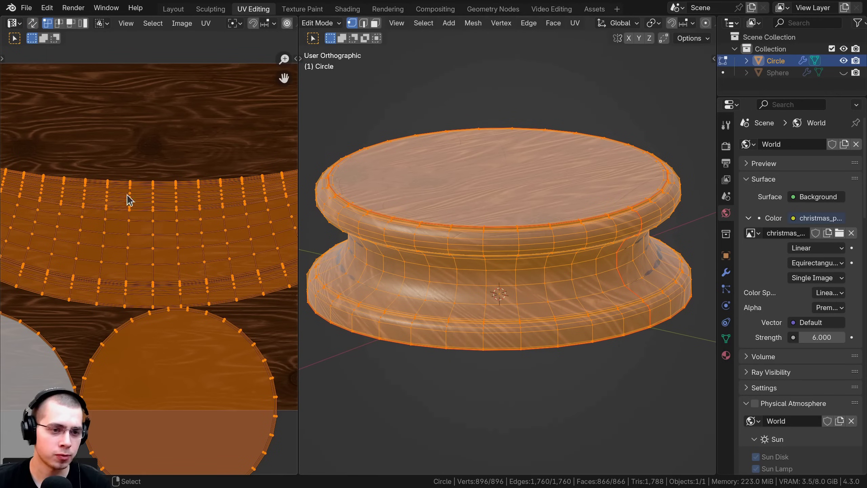
Select UV patches at the middle and then the outer end of the curved side strip to compare their sizes.
{"action": "key", "text": "alt+a"}
{"action": "left_click_drag", "start_coordinate": [133, 210], "coordinate": [197, 299]}
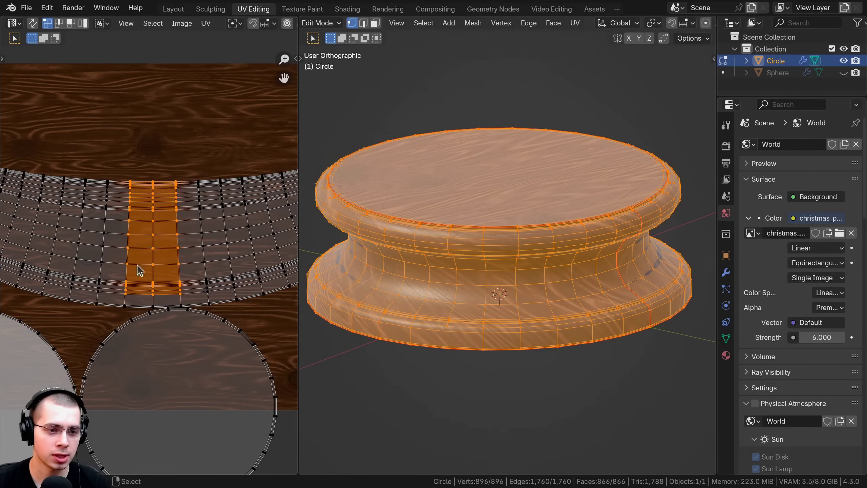
{"action": "middle_click_drag", "start_coordinate": [107, 251], "coordinate": [223, 266], "text": "shift"}
{"action": "scroll", "coordinate": [219, 263], "scroll_direction": "down", "scroll_amount": 1}
{"action": "key", "text": "alt+a"}
{"action": "left_click_drag", "start_coordinate": [26, 139], "coordinate": [81, 233]}
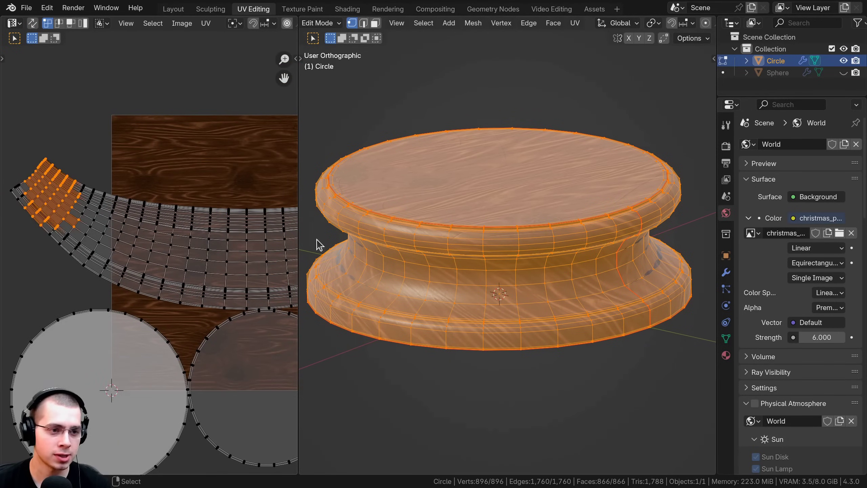
Clear the selection and select one vertical column of faces on the side of the base.
{"action": "middle_click_drag", "start_coordinate": [491, 215], "coordinate": [516, 181]}
{"action": "scroll", "coordinate": [519, 176], "scroll_direction": "up", "scroll_amount": 2}
{"action": "key", "text": "alt+a"}
{"action": "left_click", "coordinate": [522, 232], "text": "alt"}
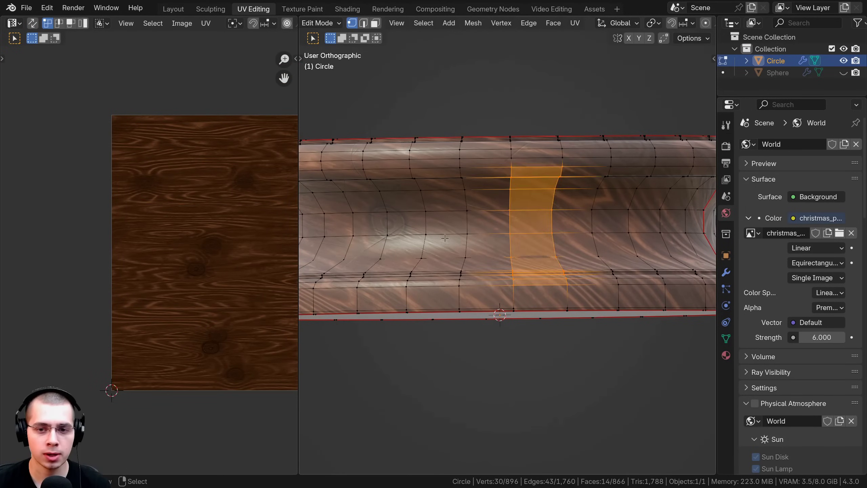
Box-select another patch on the base's side to compare its UVs, and clear the selection again.
{"action": "scroll", "coordinate": [444, 236], "scroll_direction": "down", "scroll_amount": 4}
{"action": "key", "text": "b"}
{"action": "left_click_drag", "start_coordinate": [415, 223], "coordinate": [451, 258]}
{"action": "scroll", "coordinate": [417, 251], "scroll_direction": "up", "scroll_amount": 1}
{"action": "middle_click_drag", "start_coordinate": [381, 244], "coordinate": [373, 247]}
{"action": "key", "text": "alt+a"}
Select the whole base mesh and examine its wood texture in Object Mode from around the side.
{"action": "key", "text": "a"}
{"action": "scroll", "coordinate": [495, 222], "scroll_direction": "up", "scroll_amount": 5}
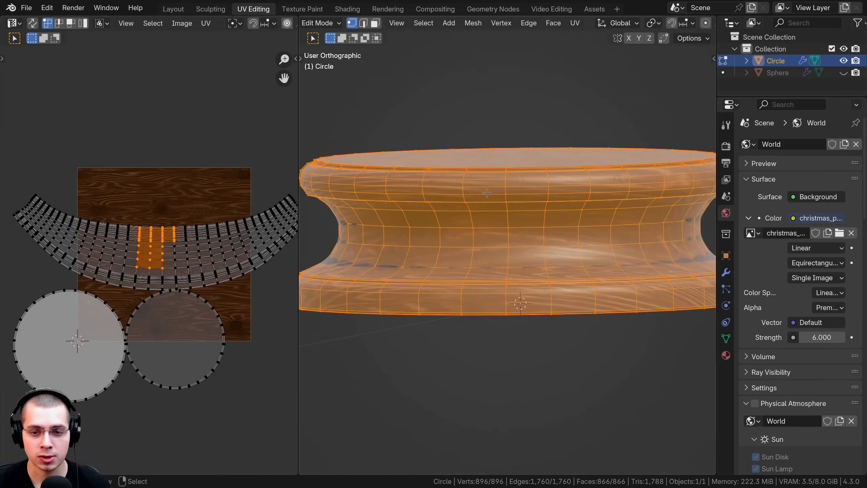
{"action": "key", "text": "Tab"}
{"action": "scroll", "coordinate": [546, 226], "scroll_direction": "down", "scroll_amount": 5}
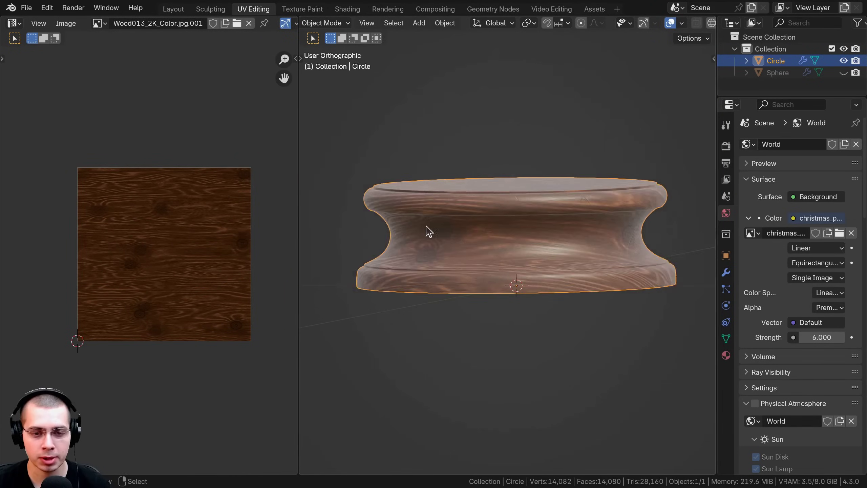
{"action": "middle_click_drag", "start_coordinate": [426, 229], "coordinate": [616, 232]}
Reopen the base in Edit Mode, clear the UV selection, and unwrap the whole mesh with the Minimum Stretch method.
{"action": "key", "text": "Tab"}
{"action": "scroll", "coordinate": [415, 208], "scroll_direction": "up", "scroll_amount": 5}
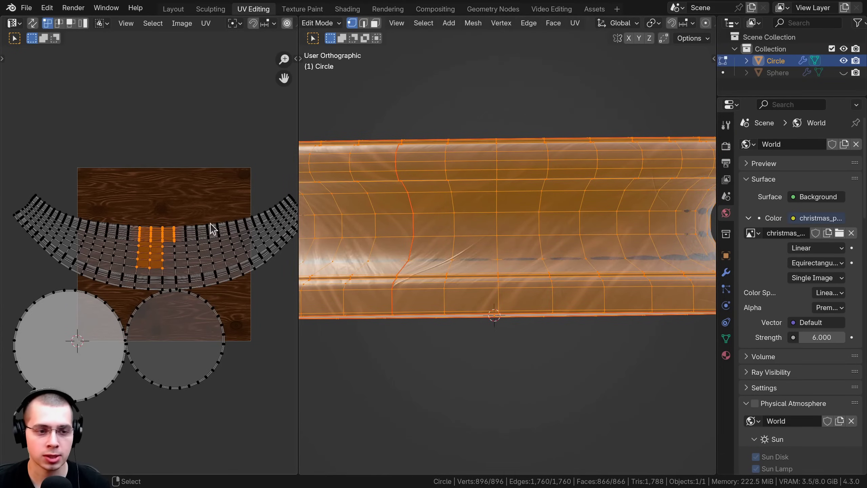
{"action": "key", "text": "alt+a"}
{"action": "scroll", "coordinate": [200, 236], "scroll_direction": "down", "scroll_amount": 1}
{"action": "middle_click_drag", "start_coordinate": [196, 236], "coordinate": [178, 232]}
{"action": "scroll", "coordinate": [375, 207], "scroll_direction": "down", "scroll_amount": 5}
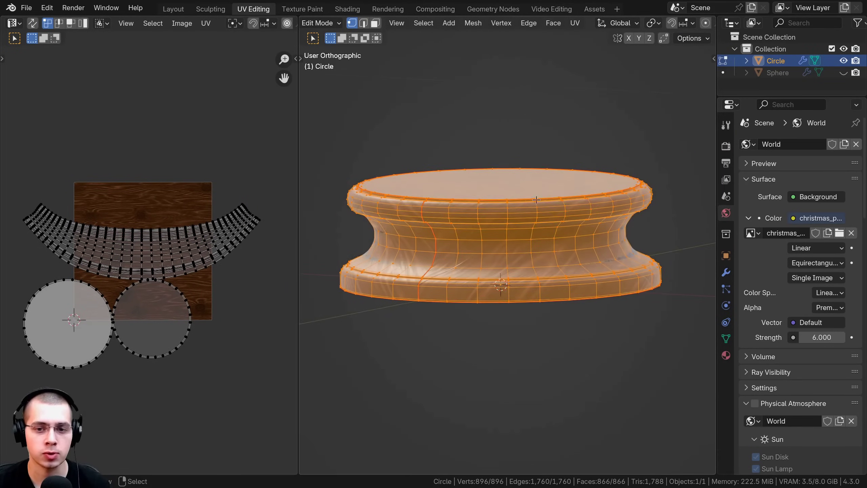
{"action": "middle_click_drag", "start_coordinate": [531, 198], "coordinate": [504, 113]}
{"action": "key", "text": "u"}
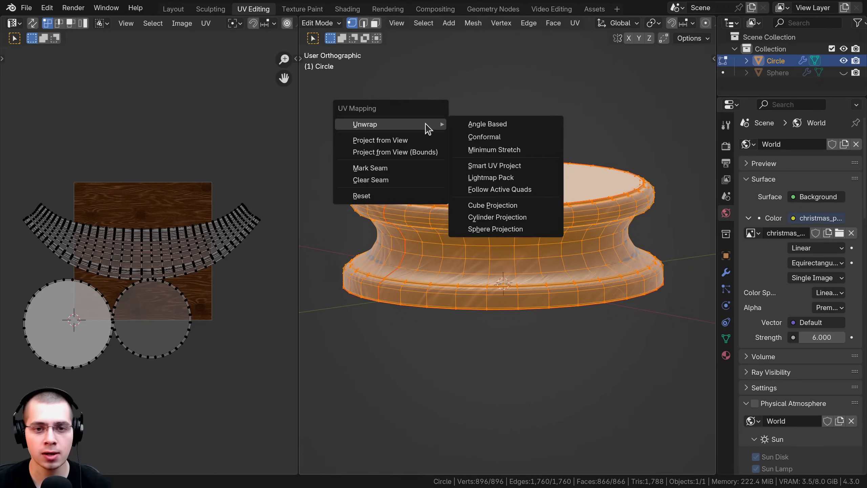
{"action": "mouse_move", "coordinate": [427, 124]}
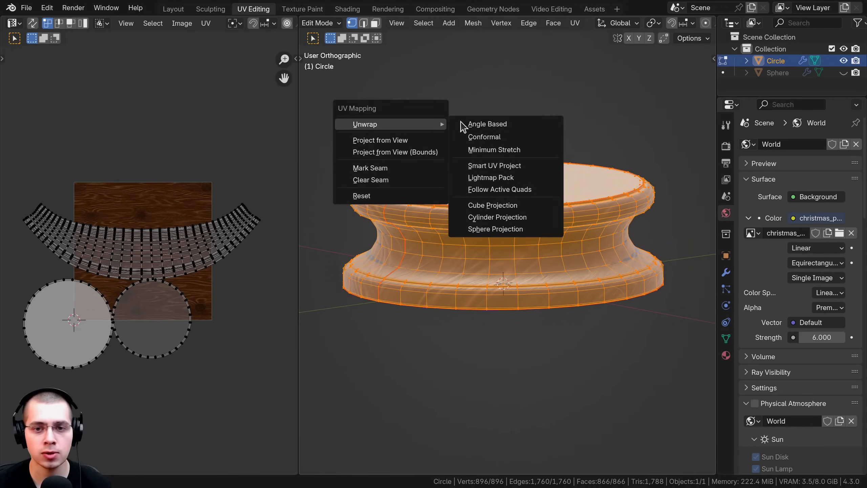
{"action": "left_click", "coordinate": [489, 150]}
{"action": "scroll", "coordinate": [176, 257], "scroll_direction": "up", "scroll_amount": 6}
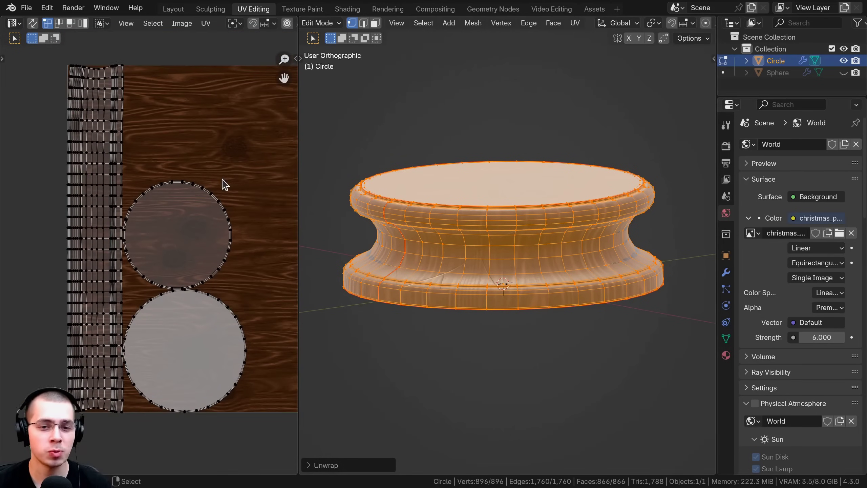
{"action": "scroll", "coordinate": [194, 232], "scroll_direction": "down", "scroll_amount": 2}
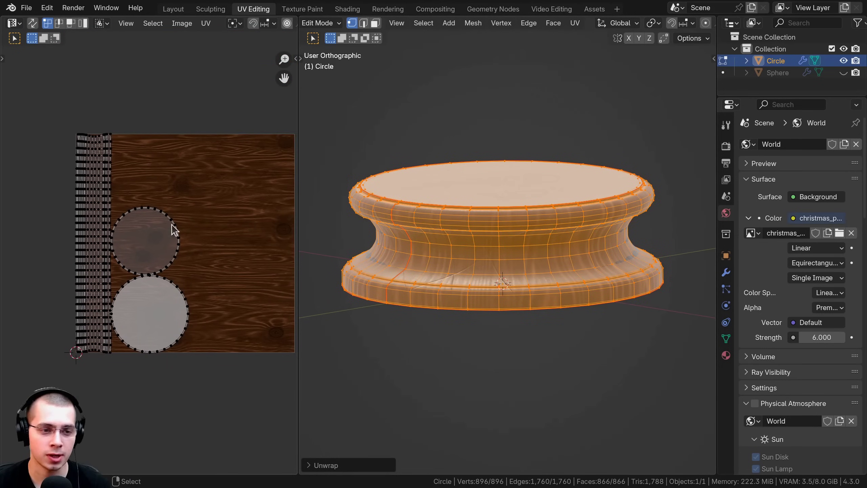
Scale up all the Minimum Stretch UV islands and rotate them 90° over the wood texture.
{"action": "key", "text": "a"}
{"action": "key", "text": "s"}
{"action": "left_click", "coordinate": [224, 237]}
{"action": "type", "text": "r"}
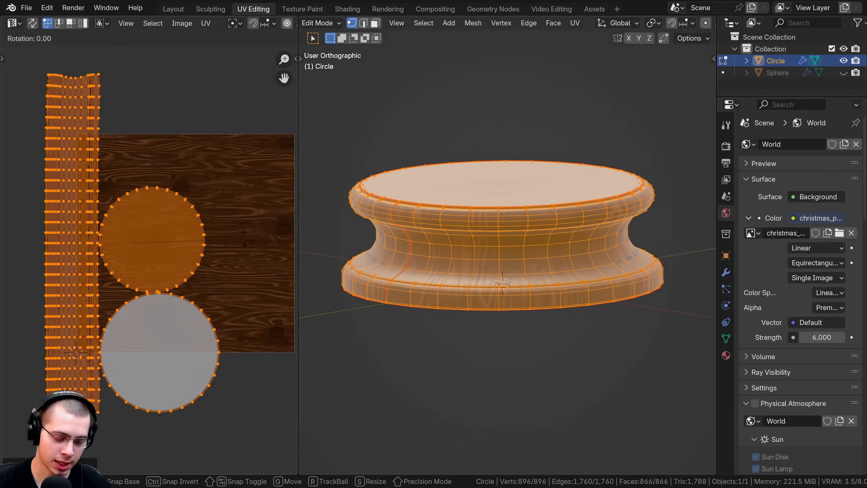
{"action": "type", "text": "90"}
{"action": "key", "text": "Return"}
Leave Edit Mode and examine how the wood grain runs around the base's side.
{"action": "key", "text": "Tab"}
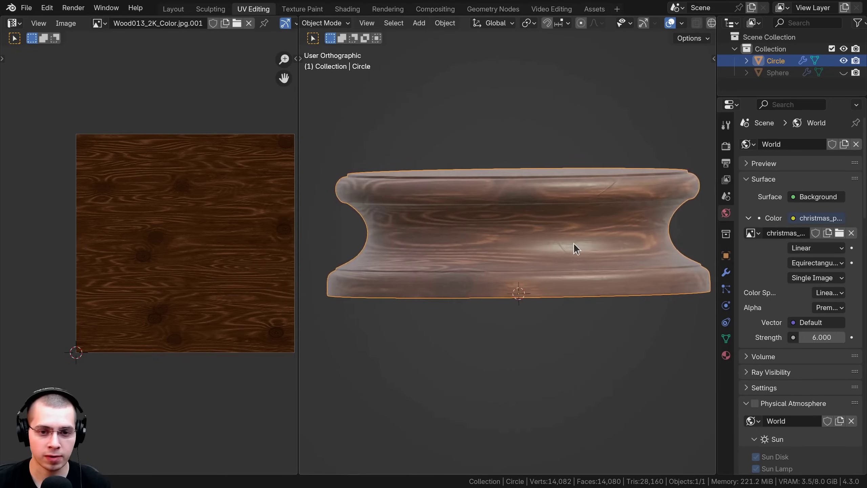
{"action": "scroll", "coordinate": [588, 236], "scroll_direction": "up", "scroll_amount": 3}
{"action": "middle_click_drag", "start_coordinate": [575, 209], "coordinate": [439, 236]}
{"action": "scroll", "coordinate": [441, 275], "scroll_direction": "down", "scroll_amount": 2}
{"action": "scroll", "coordinate": [439, 236], "scroll_direction": "up", "scroll_amount": 5}
Return to Edit Mode, maximize the UV editor, and box-select the outer end of the side strip to check its shape.
{"action": "key", "text": "Tab"}
{"action": "key", "text": "ctrl+space"}
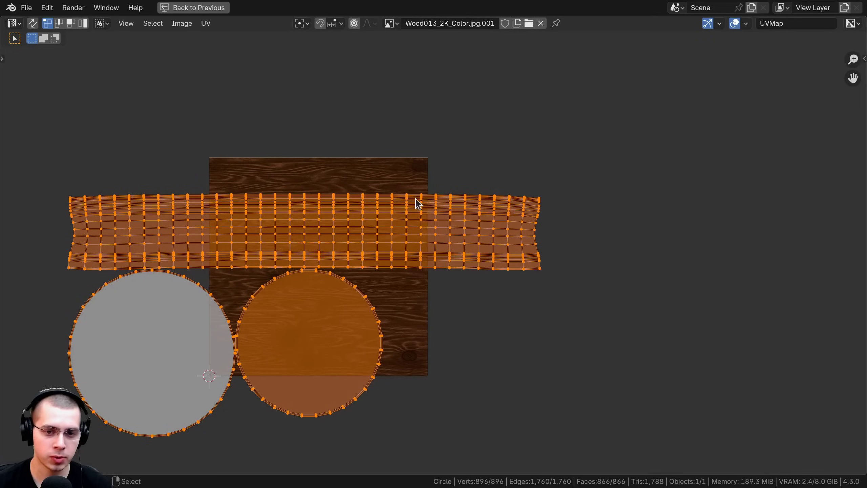
{"action": "scroll", "coordinate": [416, 199], "scroll_direction": "up", "scroll_amount": 5}
{"action": "key", "text": "alt+a"}
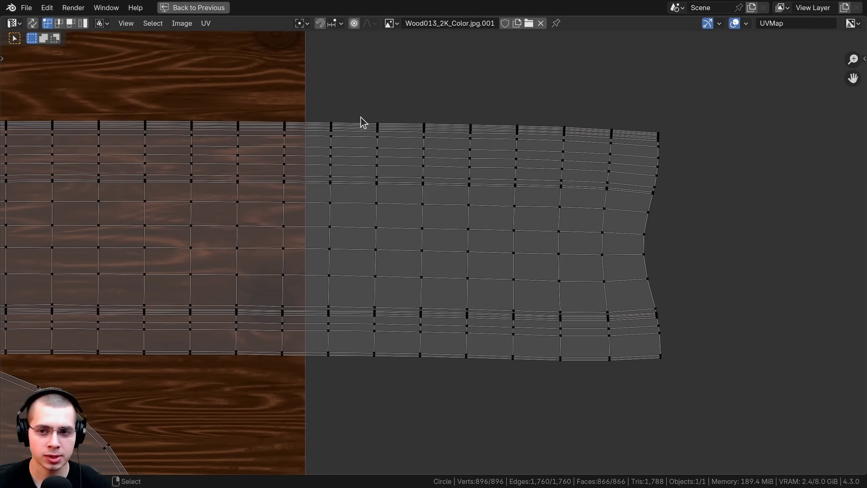
{"action": "middle_click_drag", "start_coordinate": [655, 273], "coordinate": [635, 269]}
{"action": "key", "text": "b"}
{"action": "left_click_drag", "start_coordinate": [599, 118], "coordinate": [660, 364]}
{"action": "middle_click_drag", "start_coordinate": [454, 360], "coordinate": [567, 304]}
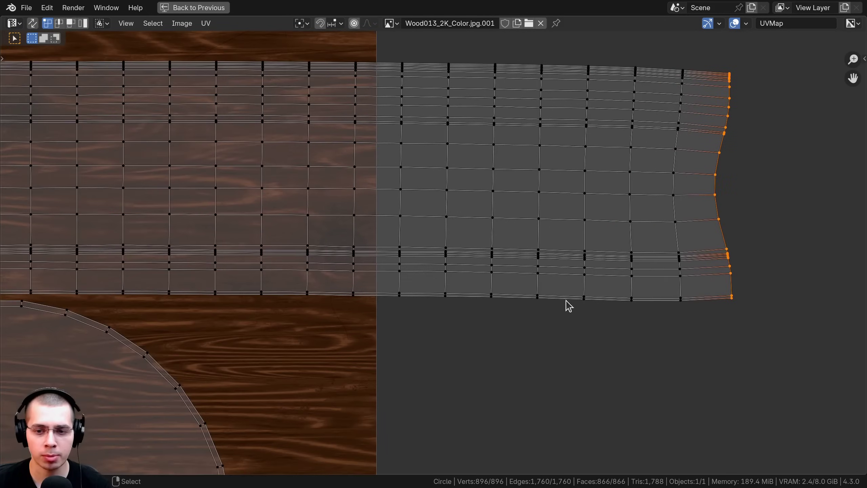
Box-select along the side strip's lower edge to check its straightness, and clear the selection.
{"action": "key", "text": "alt+a"}
{"action": "key", "text": "b"}
{"action": "left_click_drag", "start_coordinate": [543, 283], "coordinate": [777, 337]}
{"action": "scroll", "coordinate": [494, 265], "scroll_direction": "down", "scroll_amount": 3}
{"action": "middle_click_drag", "start_coordinate": [492, 260], "coordinate": [556, 299], "text": "shift"}
{"action": "key", "text": "alt+a"}
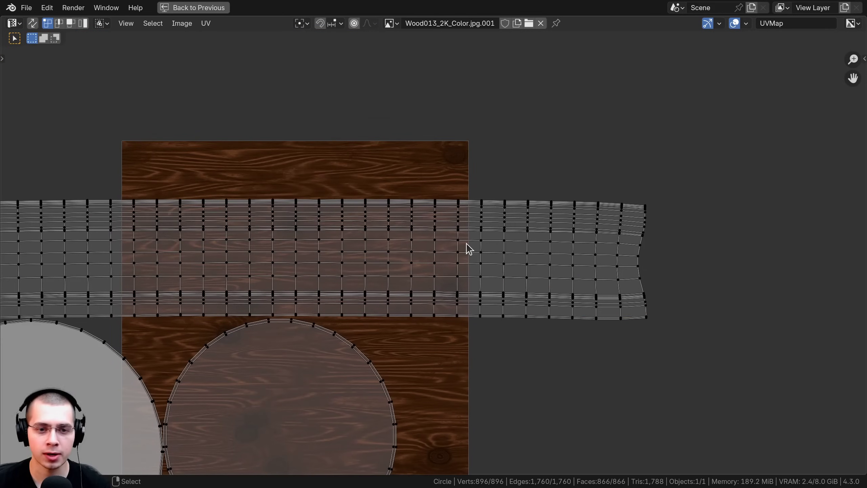
Select the entire side strip island and straighten it with the UV Squares To Grid By Shape operation.
{"action": "middle_click_drag", "start_coordinate": [466, 259], "coordinate": [468, 262]}
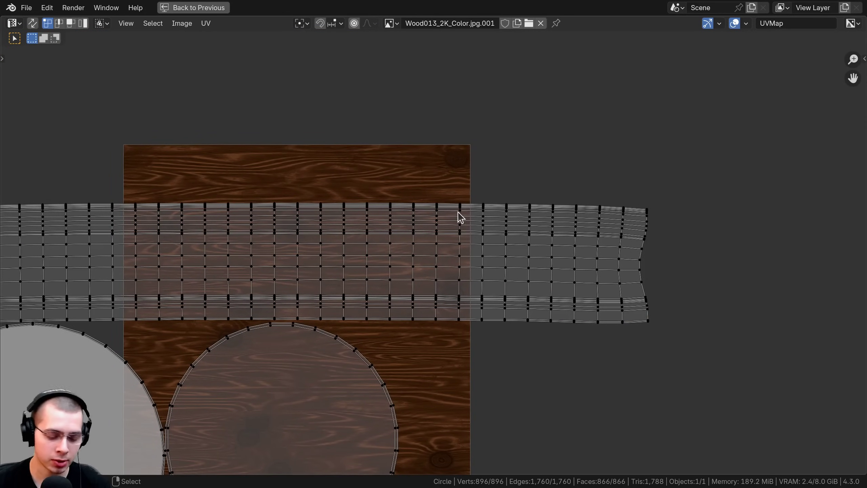
{"action": "scroll", "coordinate": [459, 217], "scroll_direction": "down", "scroll_amount": 1}
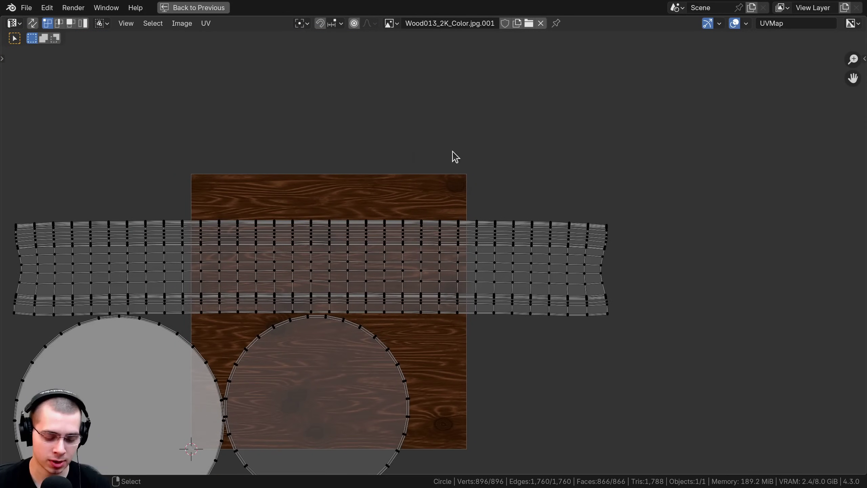
{"action": "key", "text": "n"}
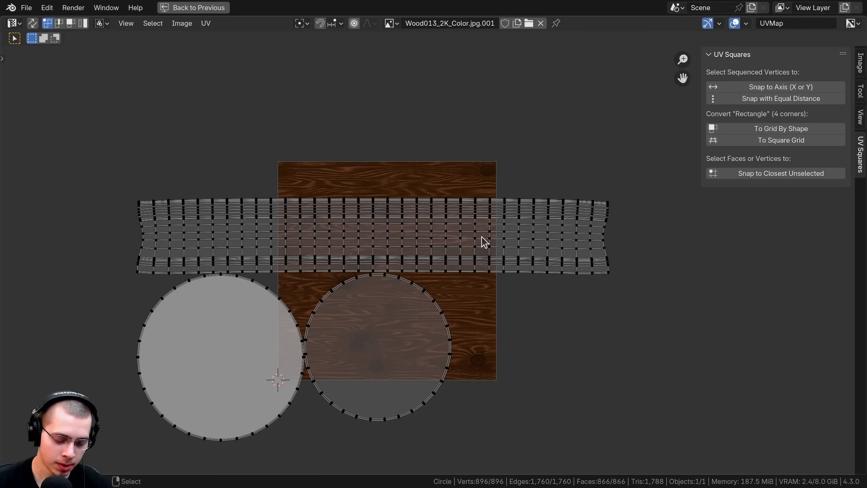
{"action": "key", "text": "l"}
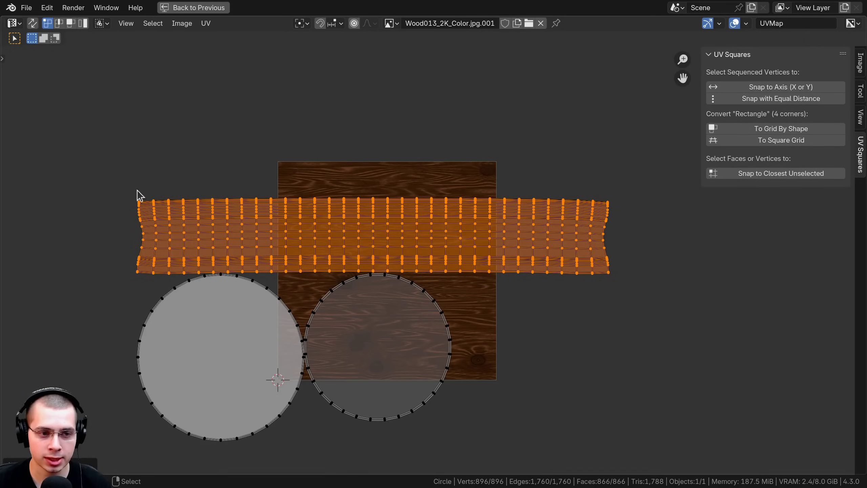
{"action": "key", "text": "g"}
{"action": "key", "text": "Escape"}
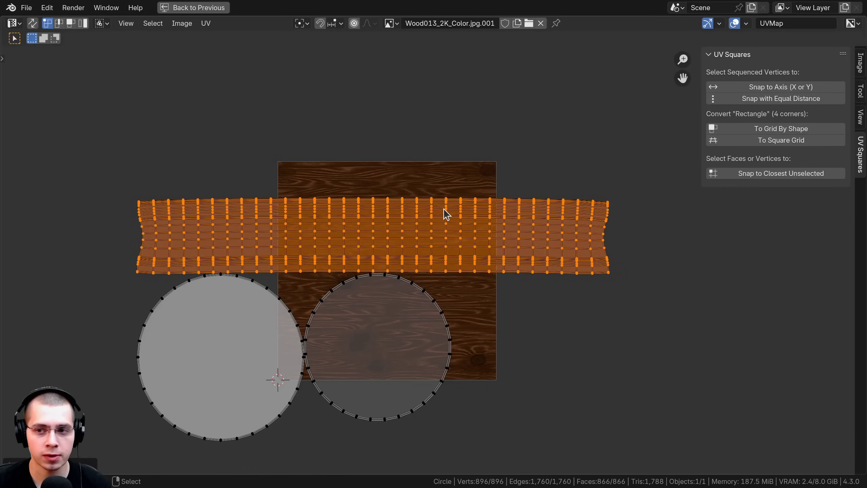
{"action": "left_click", "coordinate": [753, 129]}
Inspect the straightened side strip's grid and outer end up close.
{"action": "scroll", "coordinate": [222, 161], "scroll_direction": "up", "scroll_amount": 3}
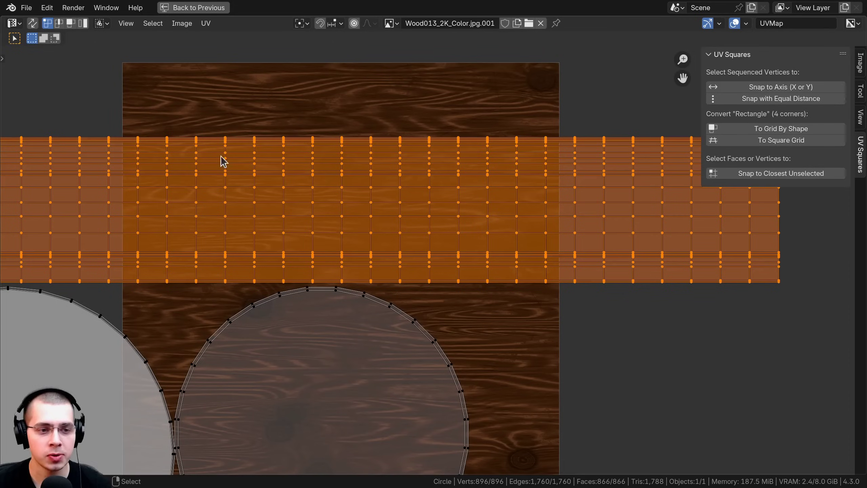
{"action": "middle_click_drag", "start_coordinate": [546, 133], "coordinate": [308, 152]}
{"action": "scroll", "coordinate": [538, 157], "scroll_direction": "up", "scroll_amount": 3}
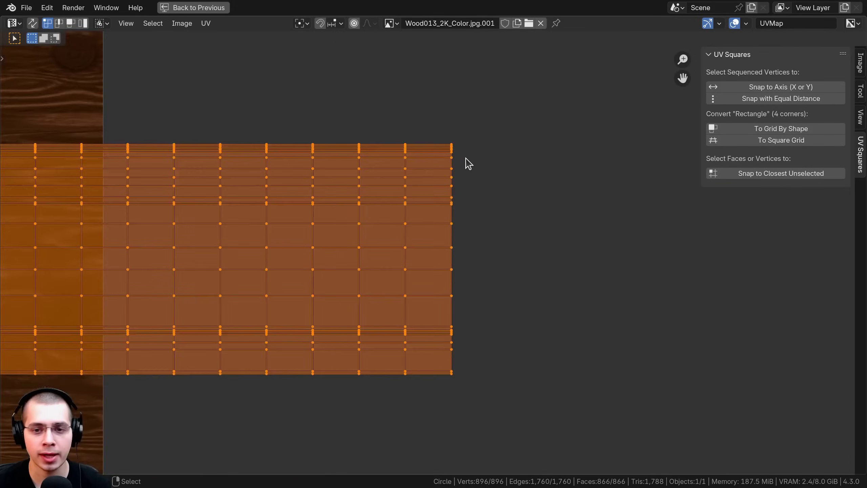
{"action": "scroll", "coordinate": [429, 130], "scroll_direction": "up", "scroll_amount": 5}
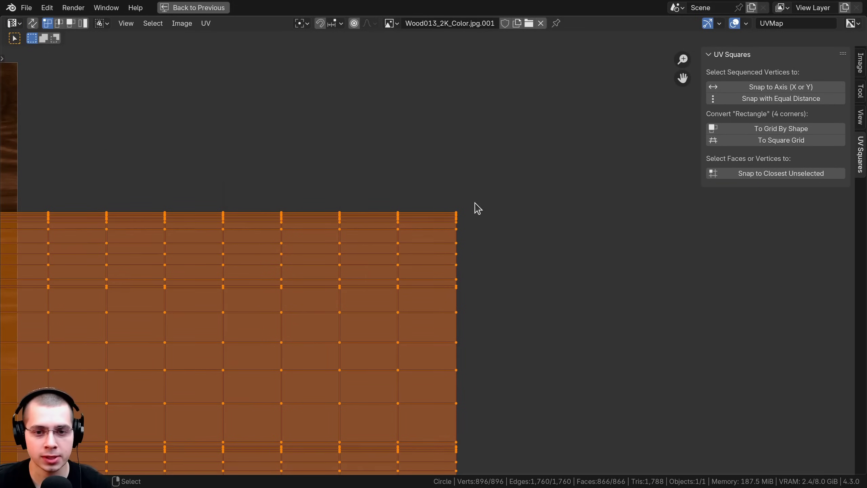
{"action": "scroll", "coordinate": [465, 236], "scroll_direction": "down", "scroll_amount": 4}
Restore the split UV Editing layout and examine the base's texture in Object Mode.
{"action": "left_click", "coordinate": [179, 7]}
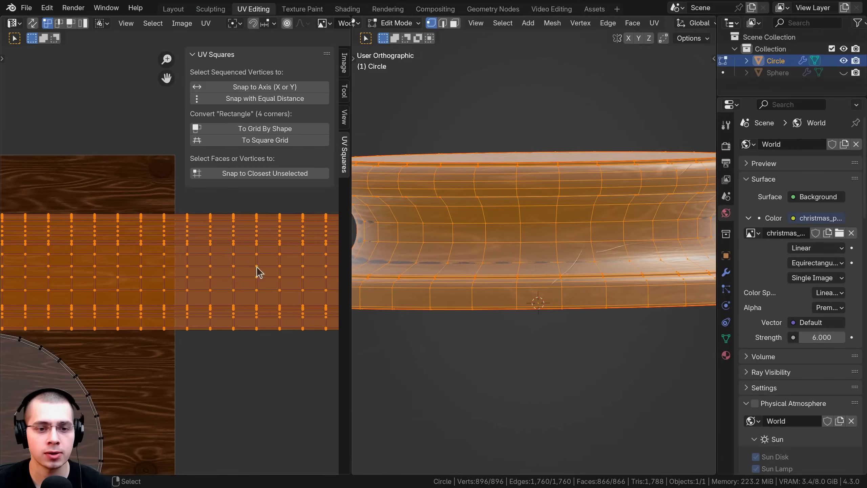
{"action": "key", "text": "Tab"}
{"action": "middle_click_drag", "start_coordinate": [435, 252], "coordinate": [529, 304]}
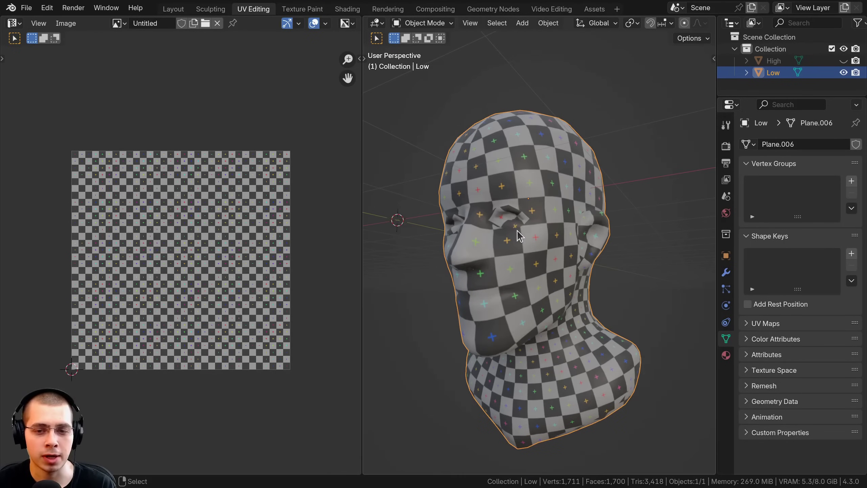
Open the low-poly head in Edit Mode and unwrap the whole mesh with the Angle Based method.
{"action": "key", "text": "Tab"}
{"action": "key", "text": "Tab"}
{"action": "scroll", "coordinate": [496, 211], "scroll_direction": "up", "scroll_amount": 1}
{"action": "middle_click_drag", "start_coordinate": [496, 211], "coordinate": [620, 200]}
{"action": "key", "text": "Tab"}
{"action": "middle_click_drag", "start_coordinate": [591, 163], "coordinate": [516, 127]}
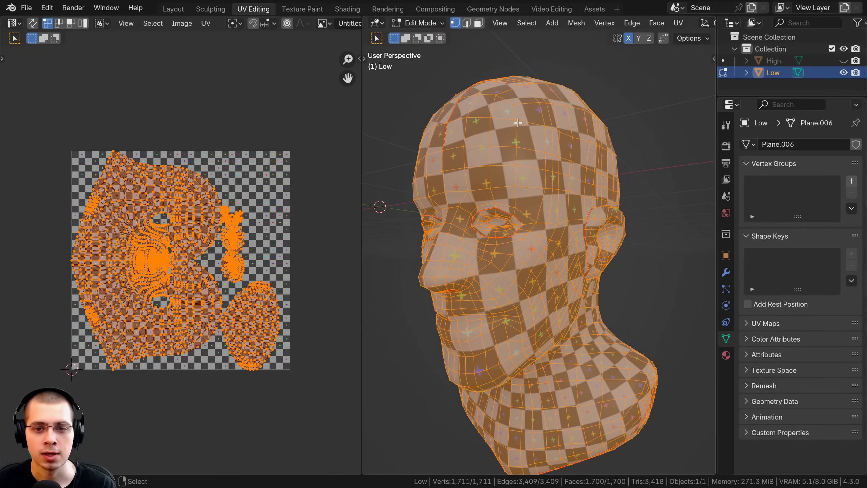
{"action": "key", "text": "u"}
{"action": "mouse_move", "coordinate": [516, 115]}
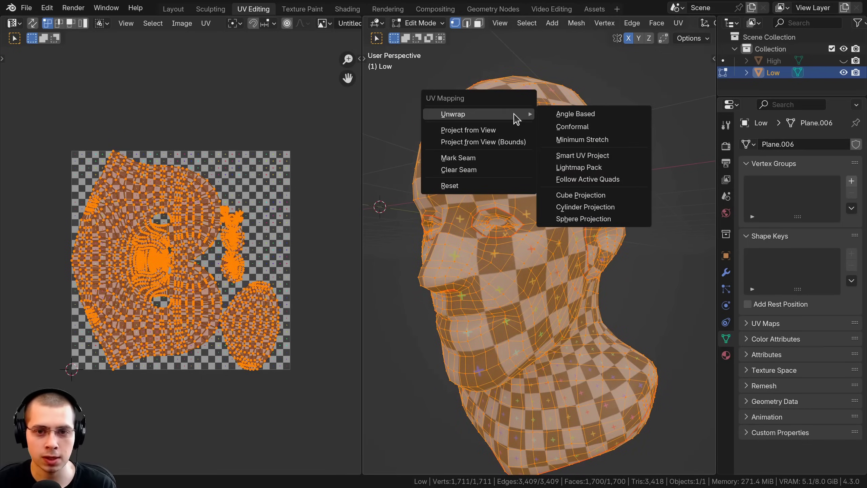
{"action": "left_click", "coordinate": [575, 114]}
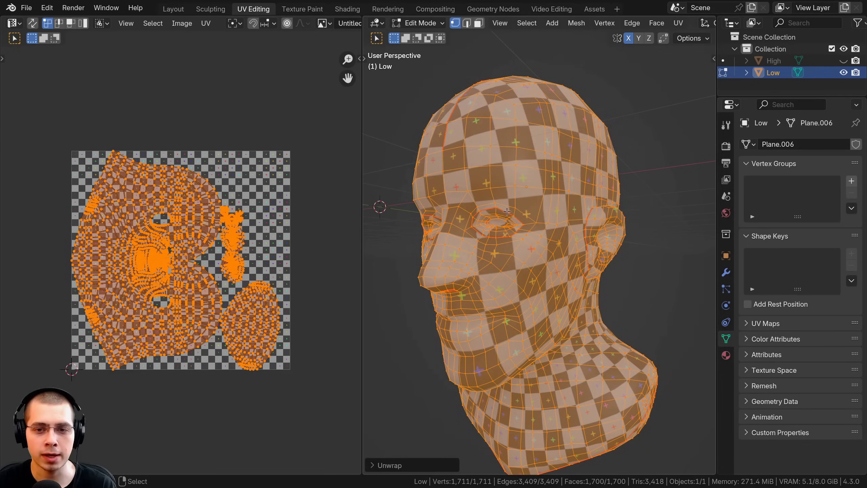
Return the head to Object Mode and examine the checker pattern on its face and neck.
{"action": "key", "text": "Tab"}
{"action": "middle_click_drag", "start_coordinate": [507, 211], "coordinate": [552, 285]}
{"action": "scroll", "coordinate": [553, 189], "scroll_direction": "up", "scroll_amount": 2}
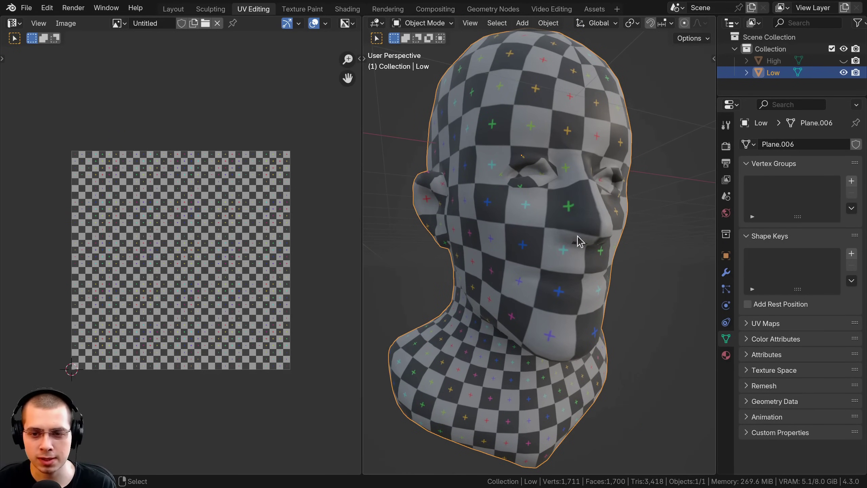
{"action": "middle_click_drag", "start_coordinate": [589, 254], "coordinate": [582, 270]}
Reopen the head in Edit Mode and unwrap the whole mesh again with a different unwrap method.
{"action": "key", "text": "Tab"}
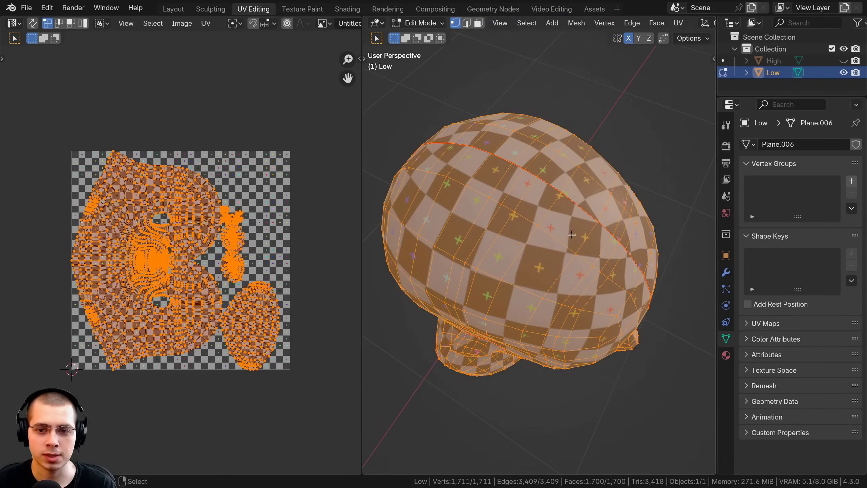
{"action": "middle_click_drag", "start_coordinate": [572, 234], "coordinate": [494, 182]}
{"action": "key", "text": "u"}
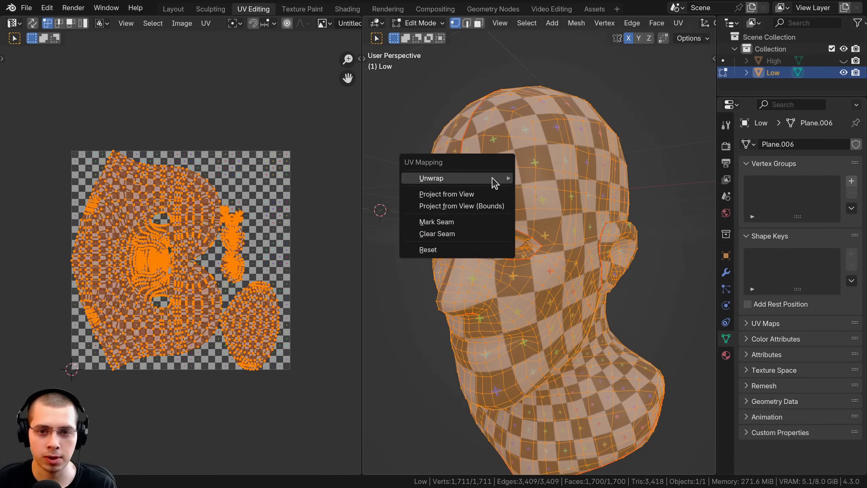
{"action": "mouse_move", "coordinate": [494, 182]}
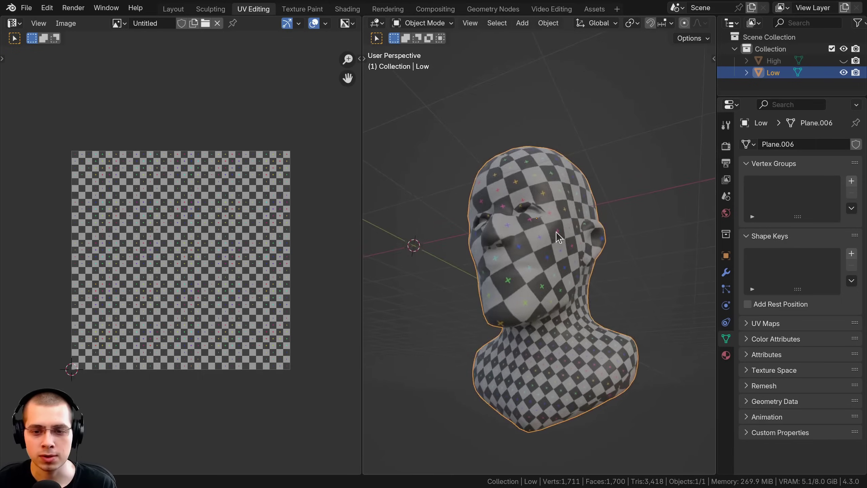
Compare the checker size on the head's face, side, and neck, and return to Edit Mode.
{"action": "middle_click_drag", "start_coordinate": [558, 237], "coordinate": [650, 263]}
{"action": "scroll", "coordinate": [657, 227], "scroll_direction": "up", "scroll_amount": 5}
{"action": "middle_click_drag", "start_coordinate": [658, 227], "coordinate": [582, 187]}
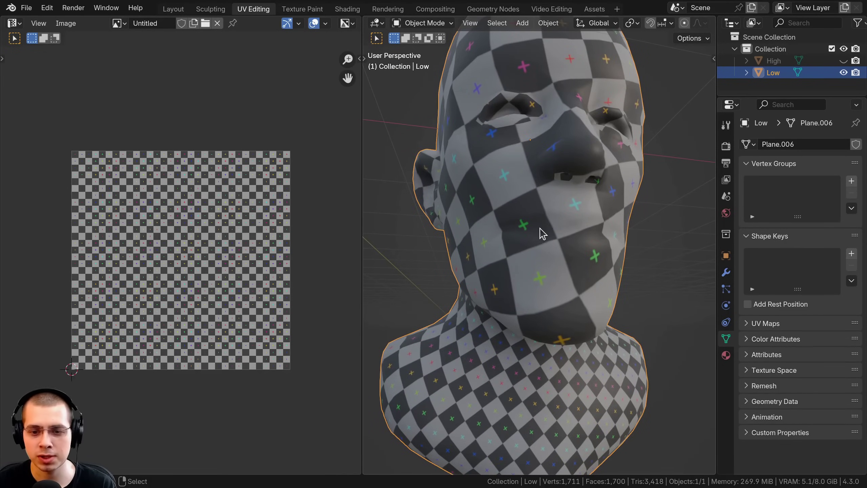
{"action": "mouse_move", "coordinate": [542, 233]}
{"action": "middle_mouse_down"}
{"action": "mouse_move", "coordinate": [548, 193]}
{"action": "mouse_move", "coordinate": [528, 244]}
{"action": "middle_mouse_up"}
{"action": "middle_click_drag", "start_coordinate": [529, 197], "coordinate": [617, 250]}
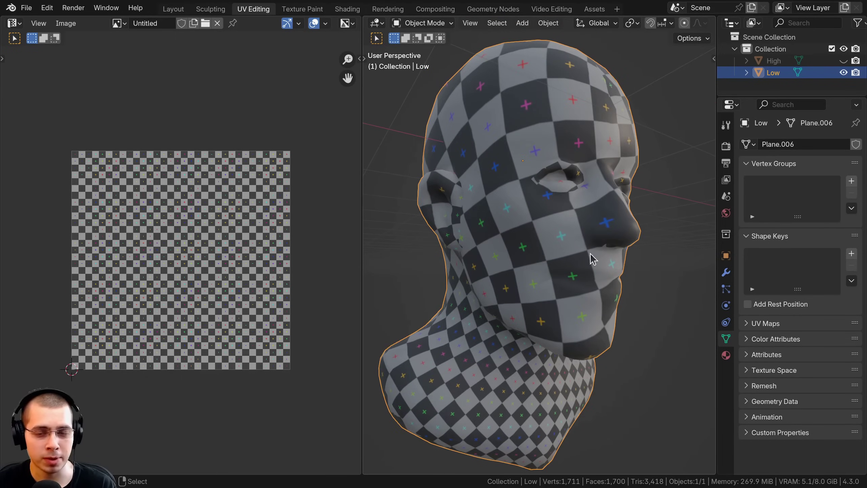
{"action": "middle_click_drag", "start_coordinate": [598, 188], "coordinate": [573, 217]}
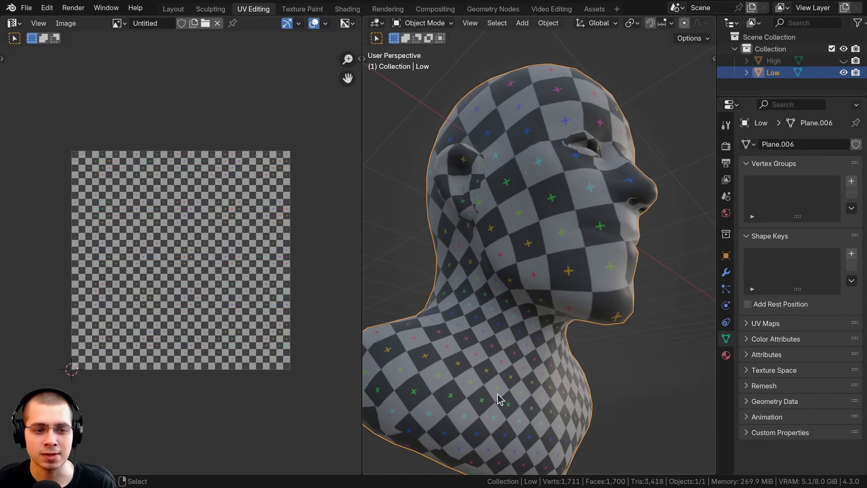
{"action": "middle_click_drag", "start_coordinate": [500, 399], "coordinate": [500, 258]}
{"action": "key", "text": "Tab"}
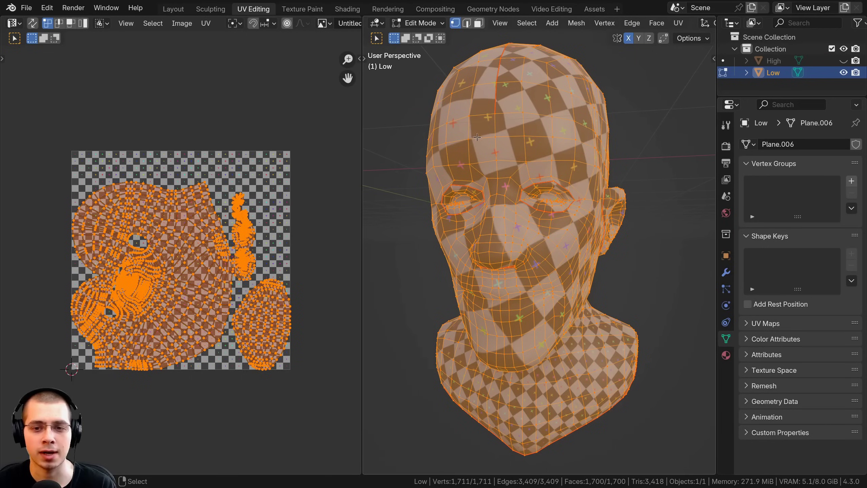
Unwrap the whole low-poly head mesh with the Minimum Stretch method.
{"action": "middle_click_drag", "start_coordinate": [477, 137], "coordinate": [503, 141]}
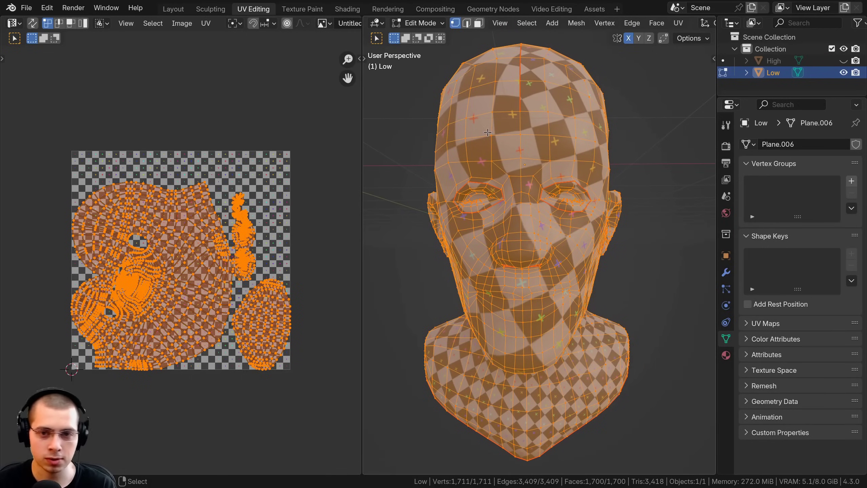
{"action": "key", "text": "u"}
{"action": "mouse_move", "coordinate": [490, 137]}
{"action": "left_click", "coordinate": [560, 158]}
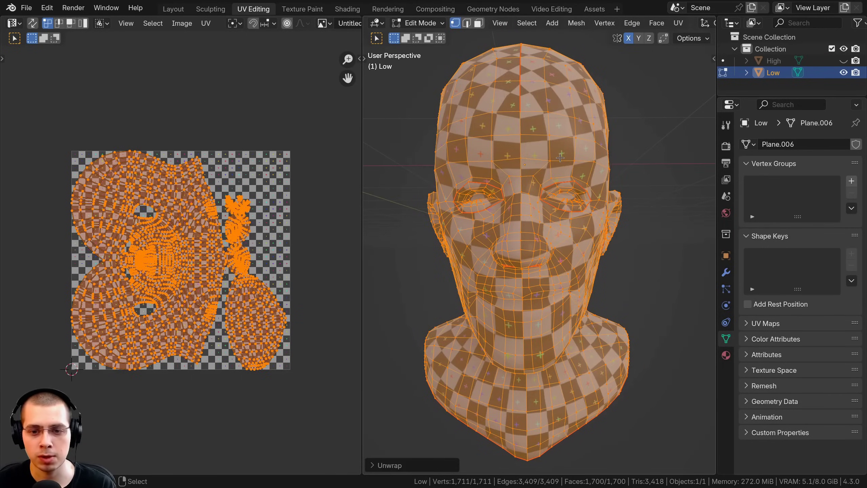
Return the head to Object Mode and examine the checker pattern on its side, back and neck.
{"action": "key", "text": "Tab"}
{"action": "middle_click_drag", "start_coordinate": [588, 211], "coordinate": [406, 218]}
{"action": "scroll", "coordinate": [530, 253], "scroll_direction": "up", "scroll_amount": 2}
{"action": "middle_click_drag", "start_coordinate": [508, 215], "coordinate": [488, 212]}
{"action": "middle_click_drag", "start_coordinate": [516, 188], "coordinate": [689, 295]}
{"action": "scroll", "coordinate": [531, 283], "scroll_direction": "down", "scroll_amount": 4}
{"action": "scroll", "coordinate": [614, 224], "scroll_direction": "up", "scroll_amount": 5}
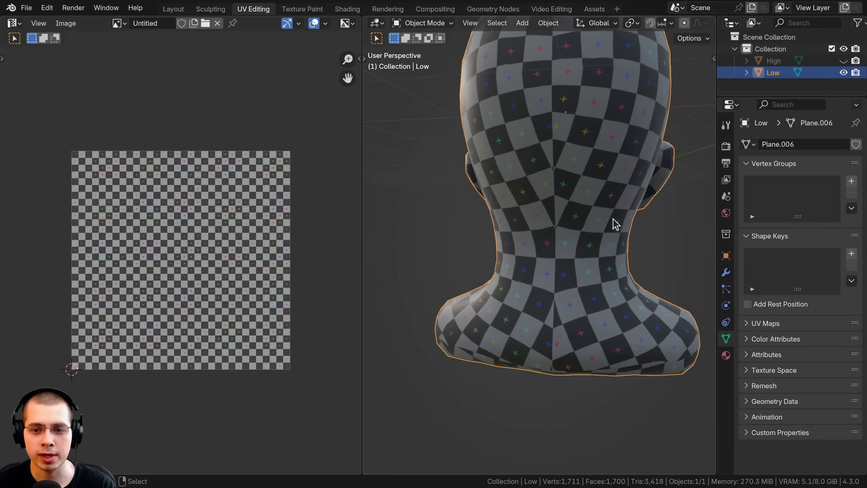
Inspect the seam down the back of the head in Edit Mode and check the checker pattern around to the face.
{"action": "key", "text": "Tab"}
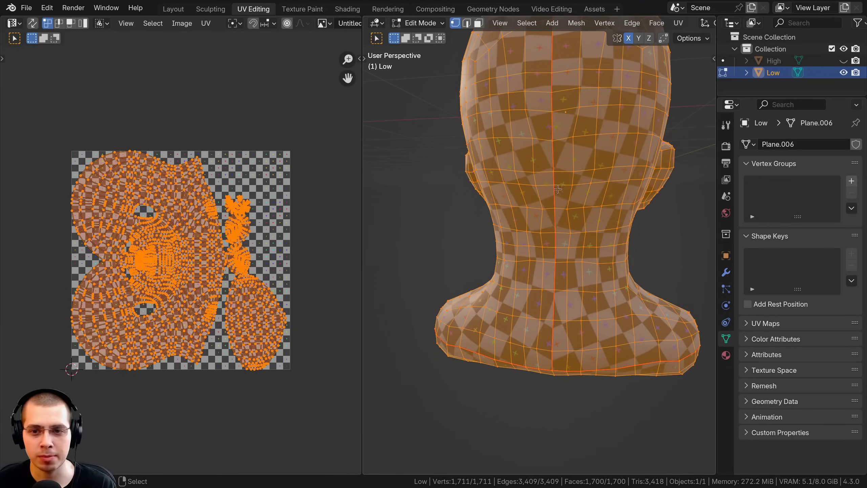
{"action": "middle_click_drag", "start_coordinate": [556, 237], "coordinate": [650, 341]}
{"action": "key", "text": "Tab"}
{"action": "scroll", "coordinate": [548, 323], "scroll_direction": "down", "scroll_amount": 3}
{"action": "key", "text": "Tab"}
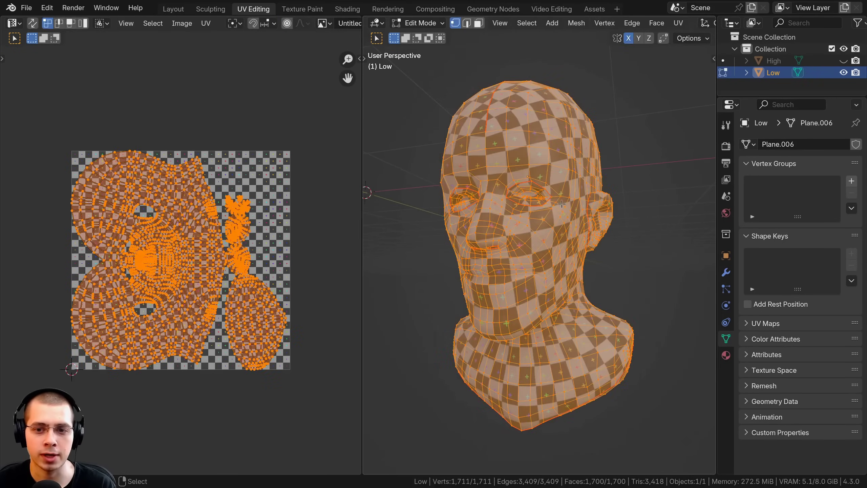
Unwrap the whole head mesh again with Minimum Stretch and view the face in Object Mode.
{"action": "key", "text": "Tab"}
{"action": "key", "text": "Tab"}
{"action": "key", "text": "u"}
{"action": "mouse_move", "coordinate": [506, 178]}
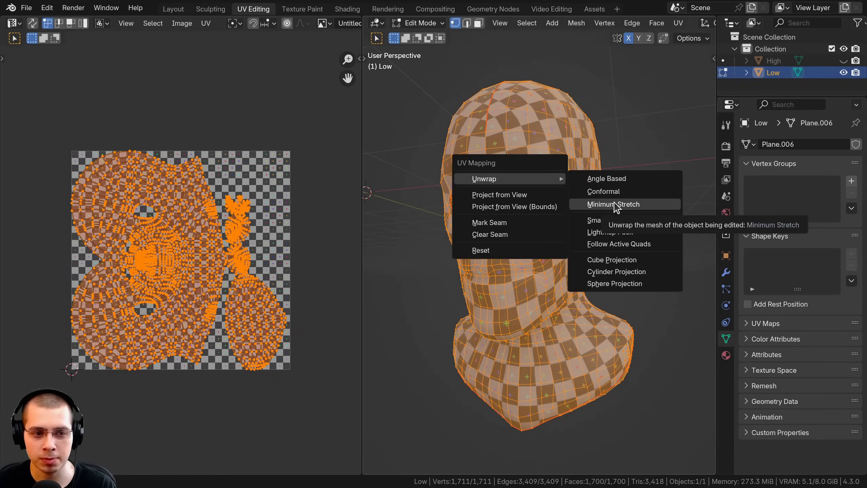
{"action": "left_click", "coordinate": [615, 204]}
{"action": "key", "text": "Tab"}
{"action": "middle_click_drag", "start_coordinate": [577, 200], "coordinate": [609, 217]}
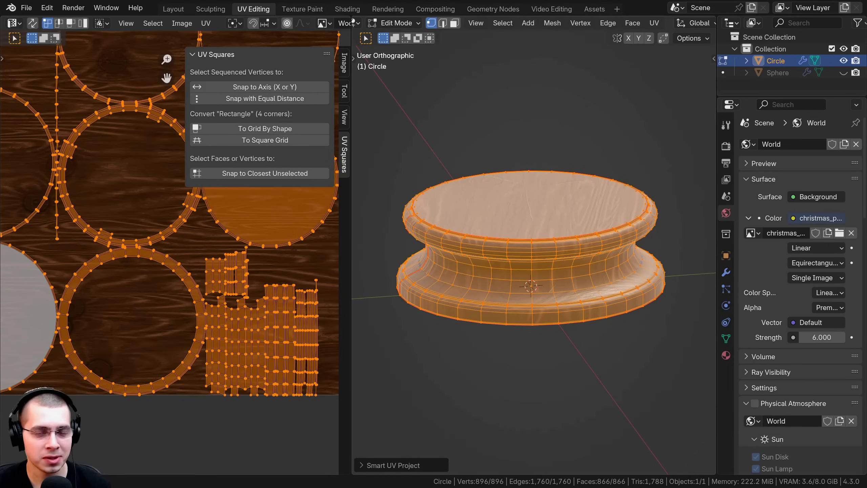